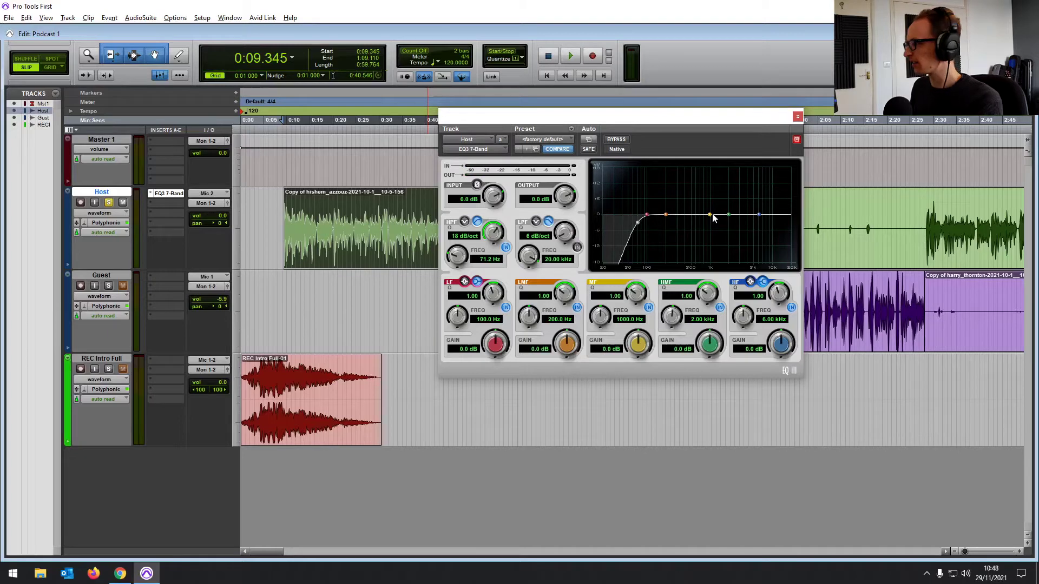
# Step: During playback, cut the Host EQ's MF band about 6.8 dB at 632.5 Hz with Q 2.34, and LMF 1.5 dB at 442.4 Hz
pyautogui.moveTo(711, 216); pyautogui.dragTo(694, 217)
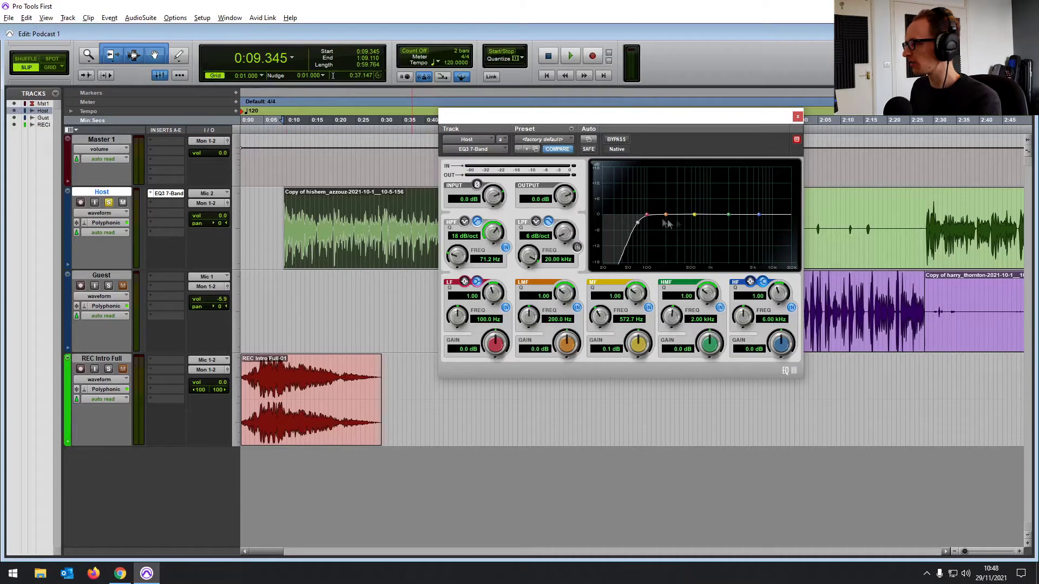
pyautogui.press('space')
pyautogui.moveTo(696, 214)
pyautogui.mouseDown()
pyautogui.moveTo(682, 184)
pyautogui.moveTo(706, 176)
pyautogui.moveTo(697, 177)
pyautogui.moveTo(706, 178)
pyautogui.moveTo(697, 233)
pyautogui.mouseUp()
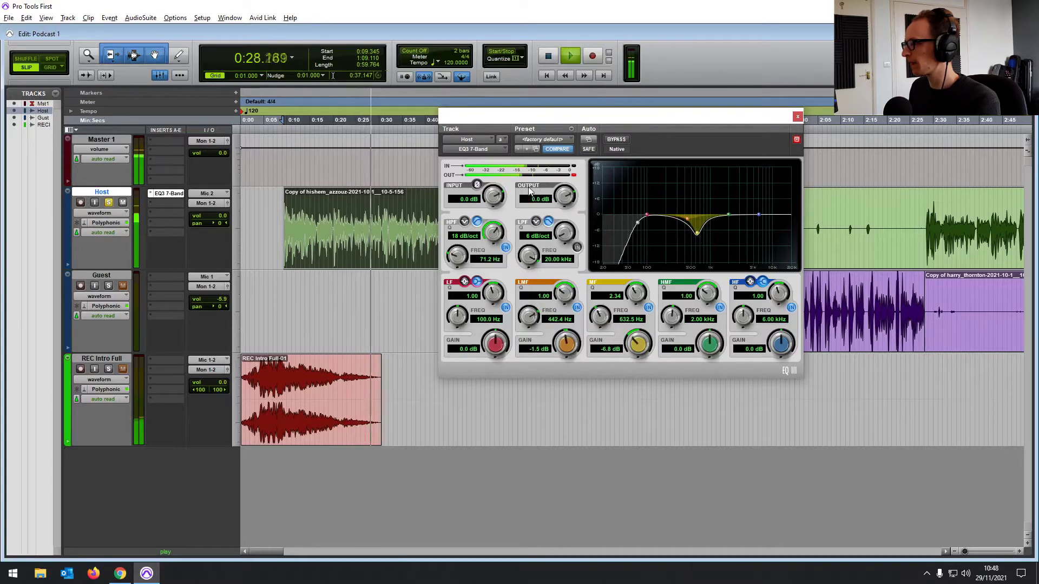
pyautogui.press('space')
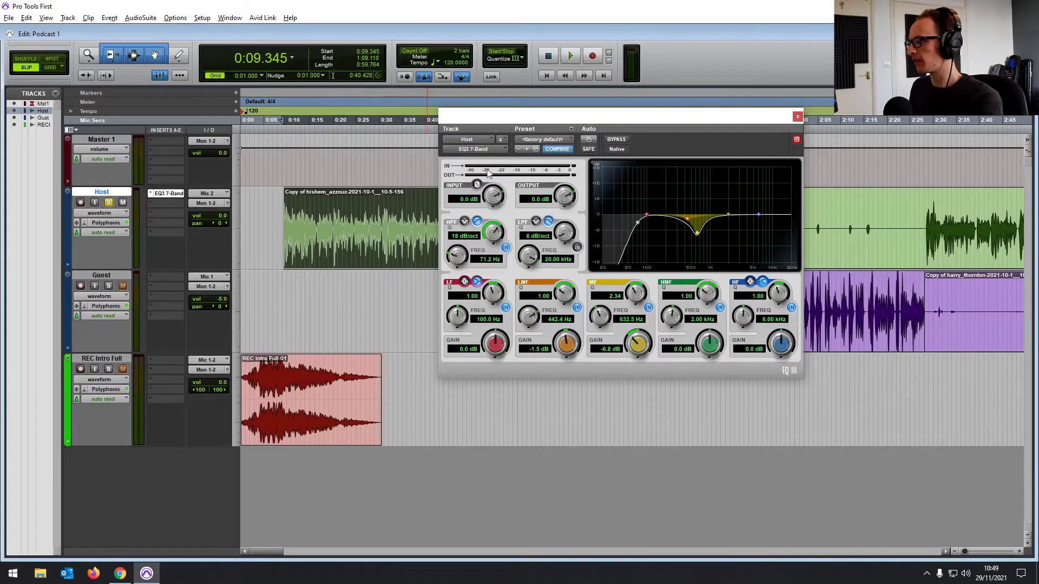
# Step: Play back the Host track and raise the EQ's output level to 2.0 dB to match the input
pyautogui.press('space')
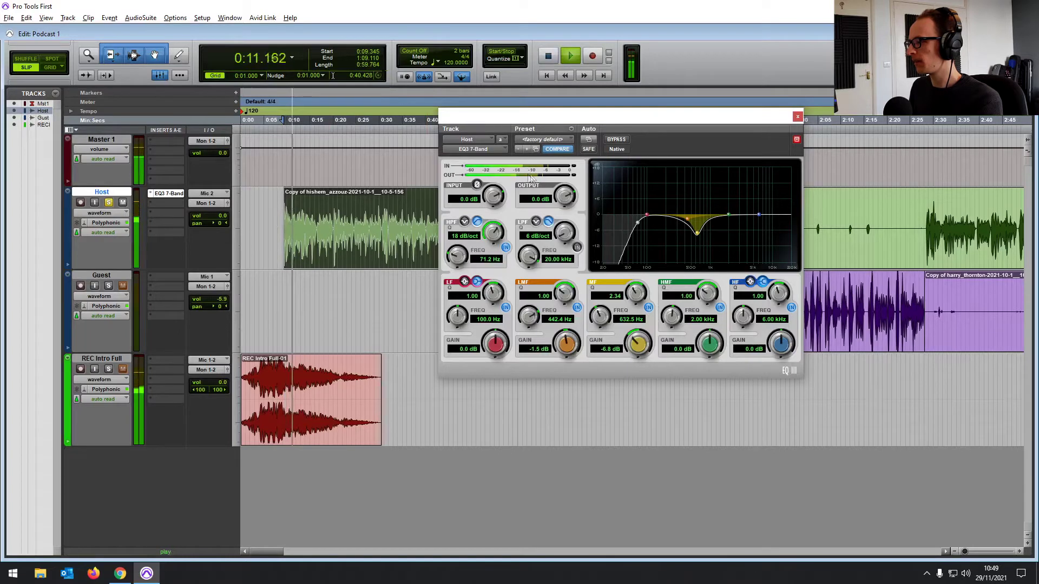
pyautogui.press('space')
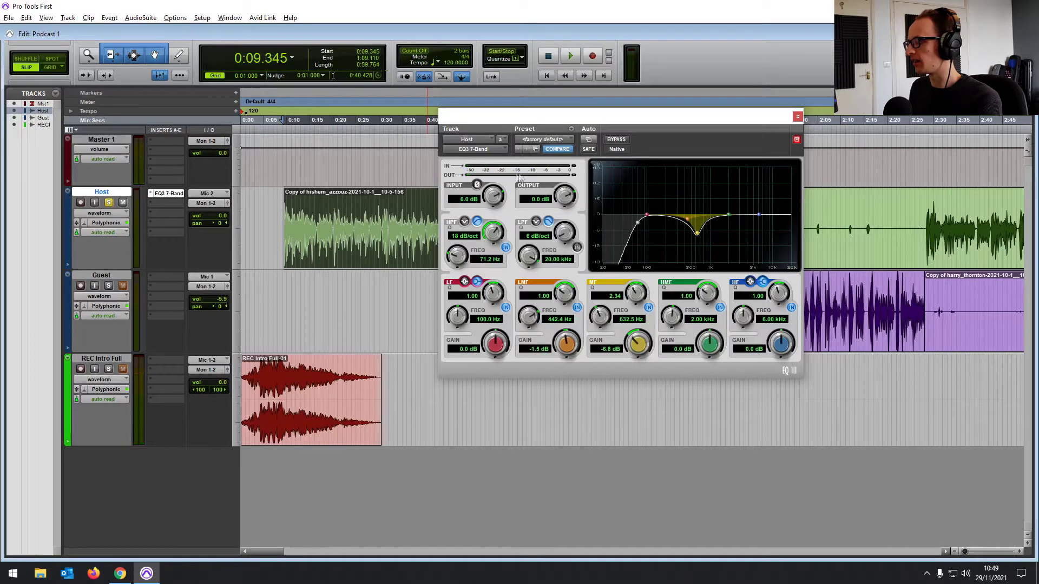
pyautogui.press('space')
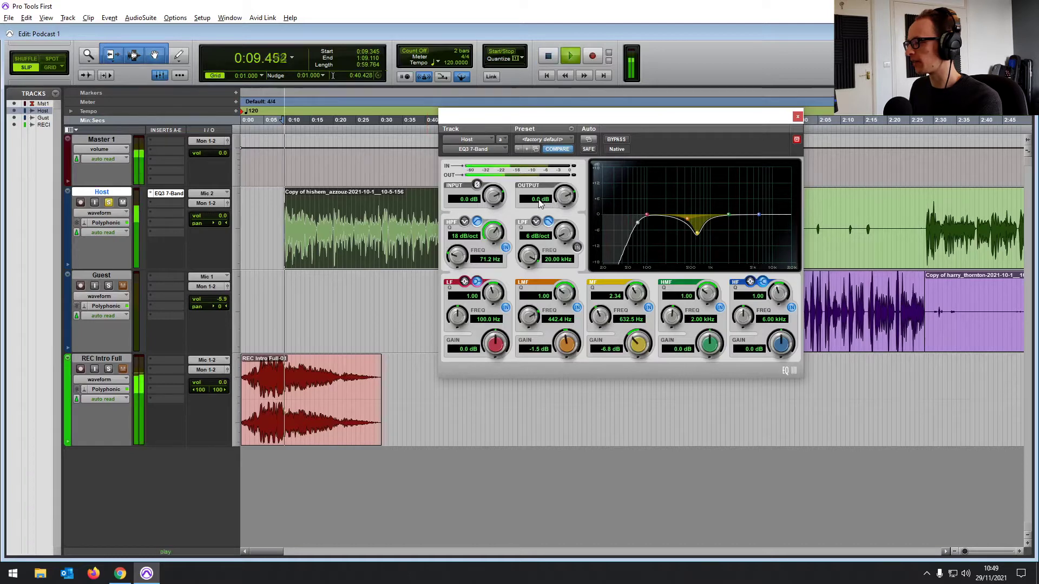
pyautogui.scroll(4, 539, 203)
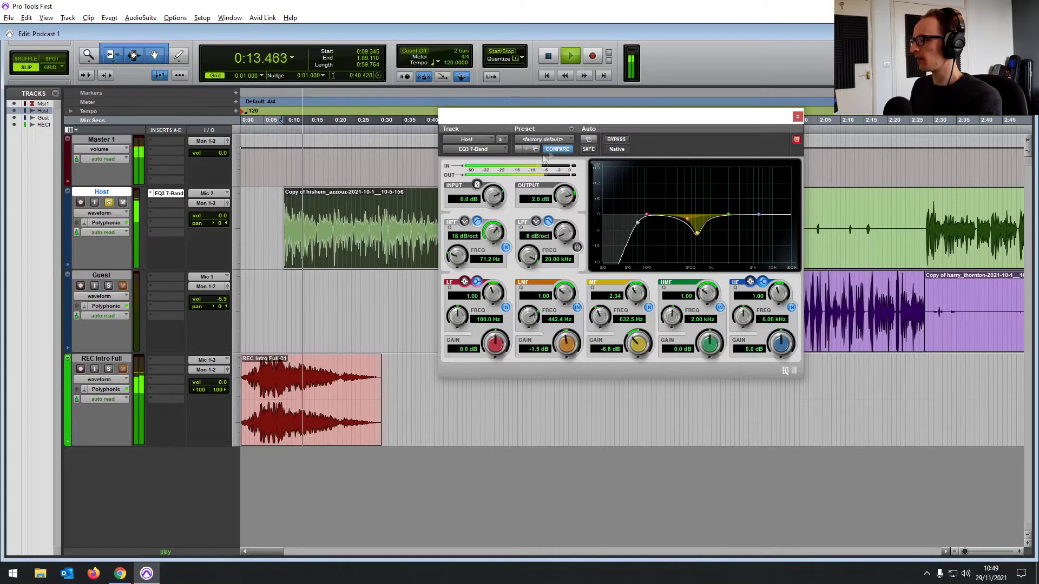
# Step: Compare the Host voice with the EQ bypassed and active, ending with it active and playback stopped
pyautogui.click(615, 139)
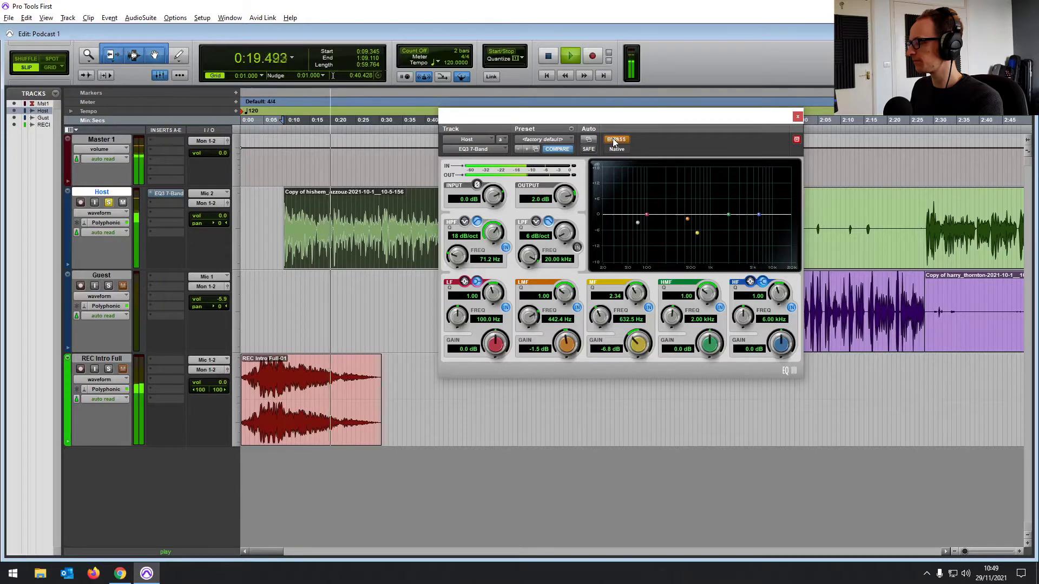
pyautogui.click(615, 140)
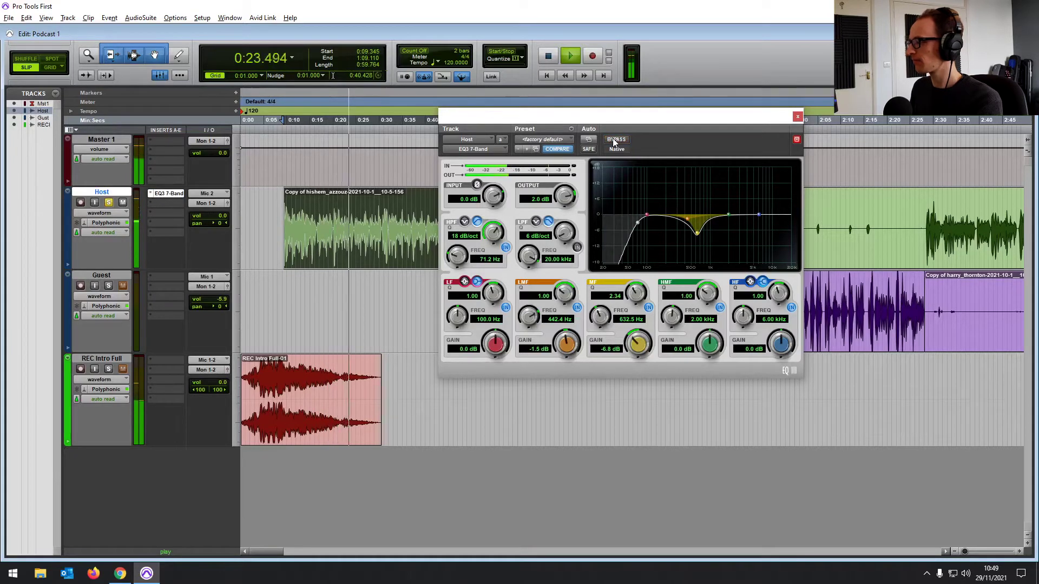
pyautogui.press('space')
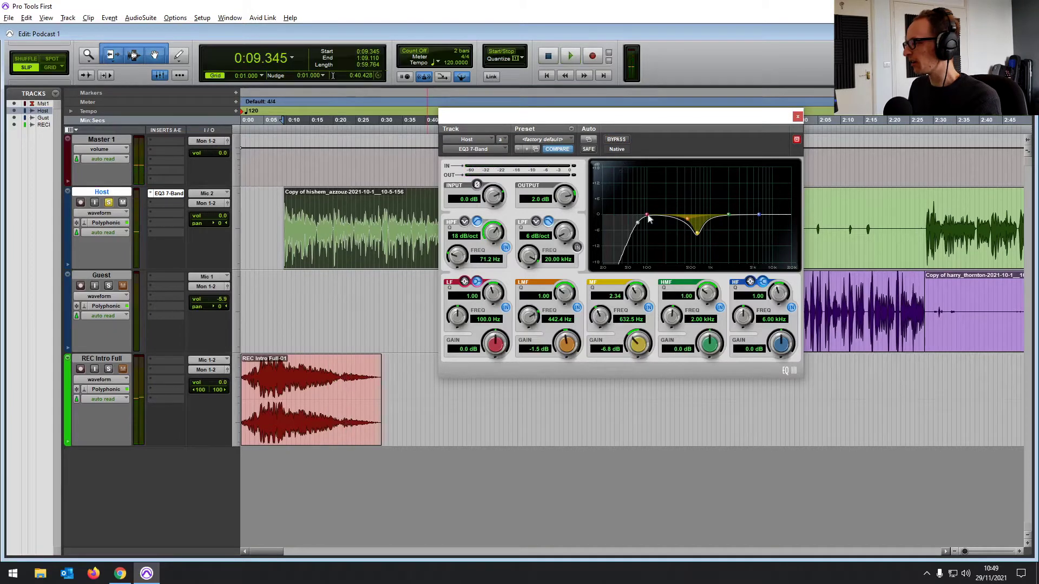
# Step: Give the EQ's LF band a peak-shaped boost of about 3.8 dB at 94.1 Hz and lower the high-pass filter to 58.4 Hz
pyautogui.moveTo(649, 218); pyautogui.dragTo(661, 211)
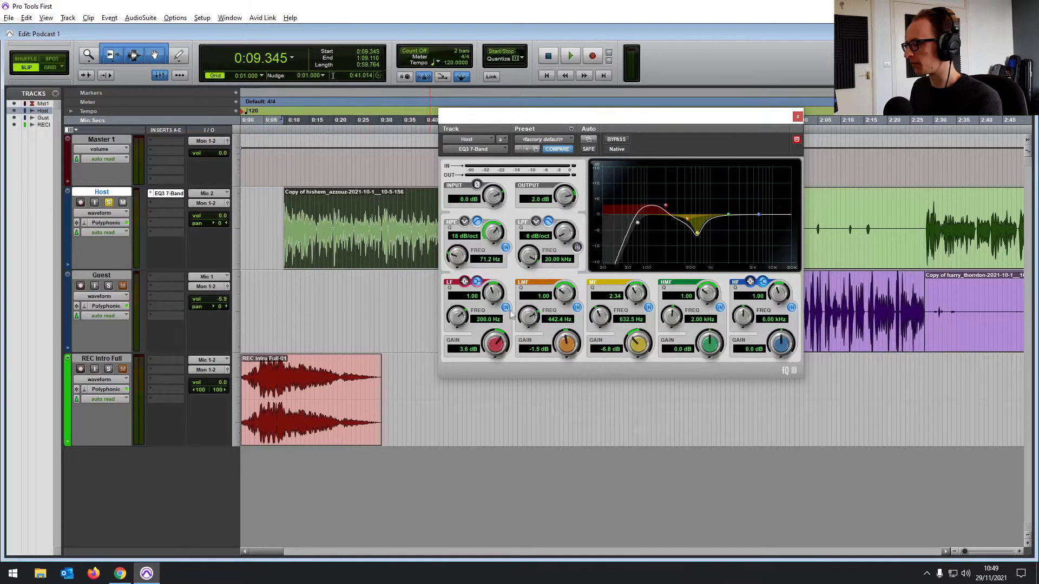
pyautogui.click(476, 281)
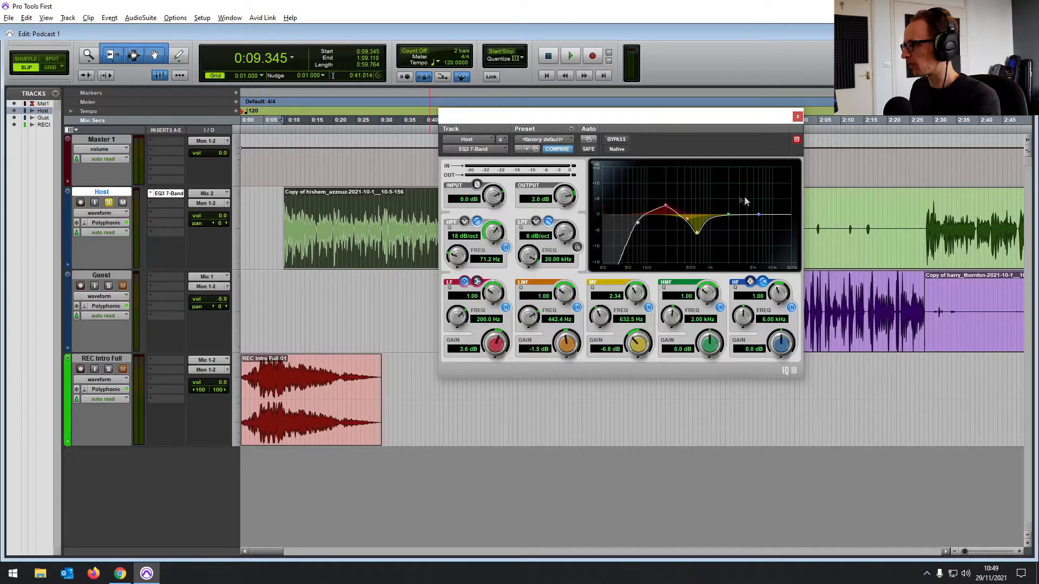
pyautogui.moveTo(667, 208); pyautogui.dragTo(653, 203)
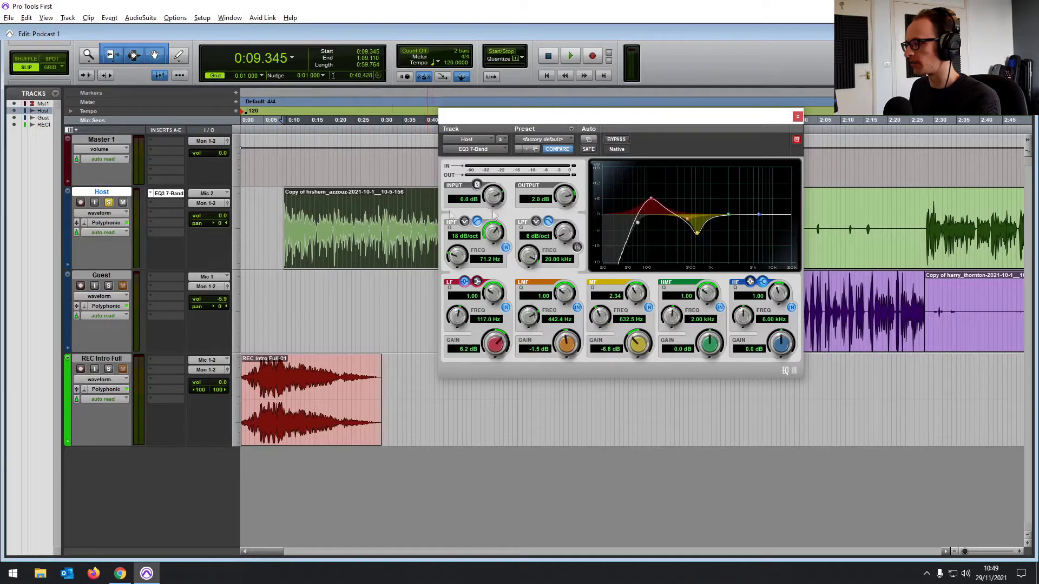
pyautogui.press('space')
pyautogui.moveTo(651, 199)
pyautogui.mouseDown()
pyautogui.moveTo(651, 189)
pyautogui.moveTo(633, 224)
pyautogui.moveTo(646, 209)
pyautogui.mouseUp()
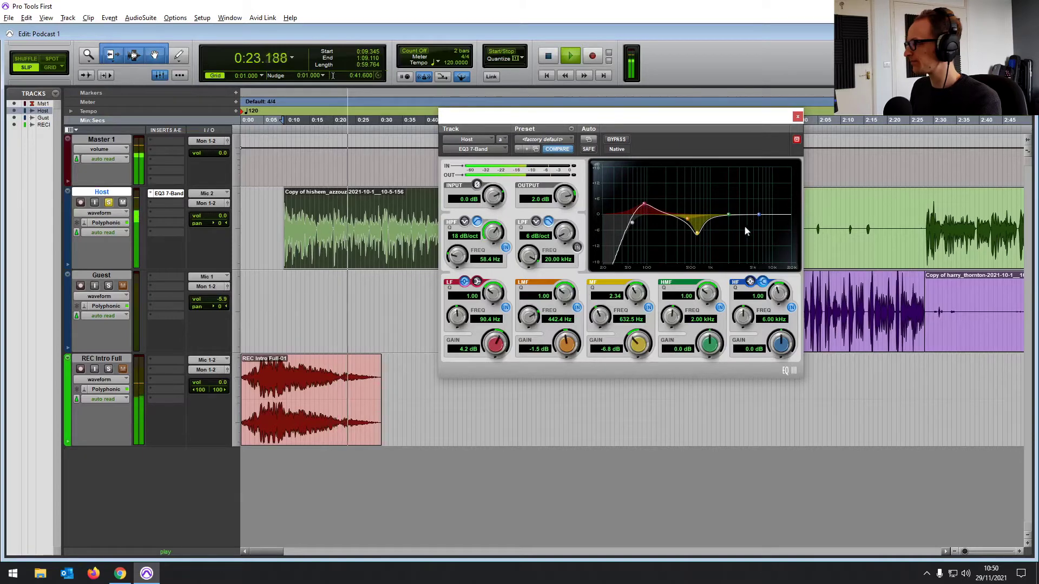
pyautogui.moveTo(644, 206); pyautogui.dragTo(647, 208)
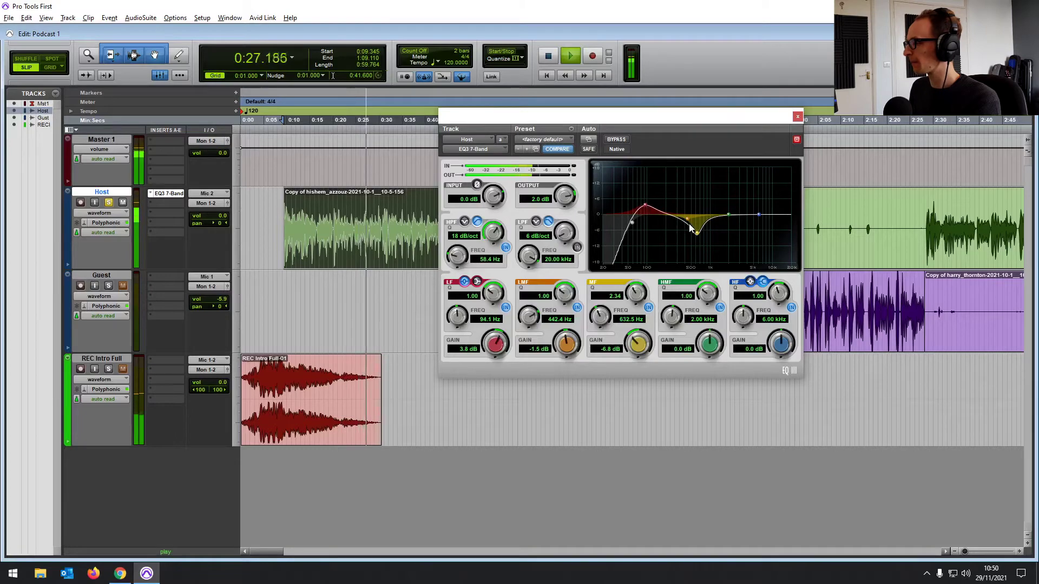
pyautogui.press('space')
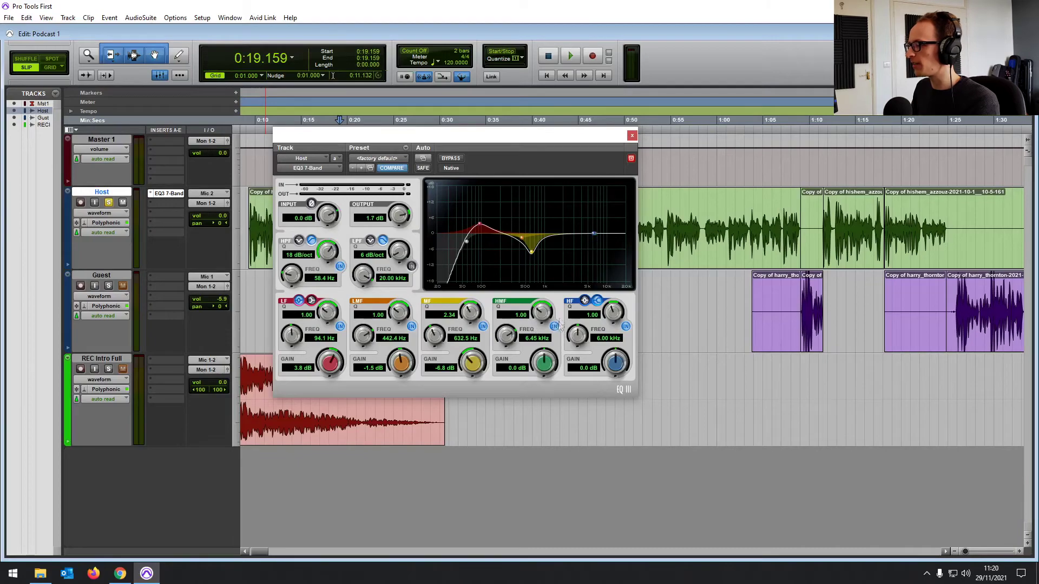
# Step: Boost the EQ's HMF band about 2.3 dB at 4.34 kHz while playing the Host clip from about 0:20
pyautogui.moveTo(524, 141); pyautogui.dragTo(603, 284)
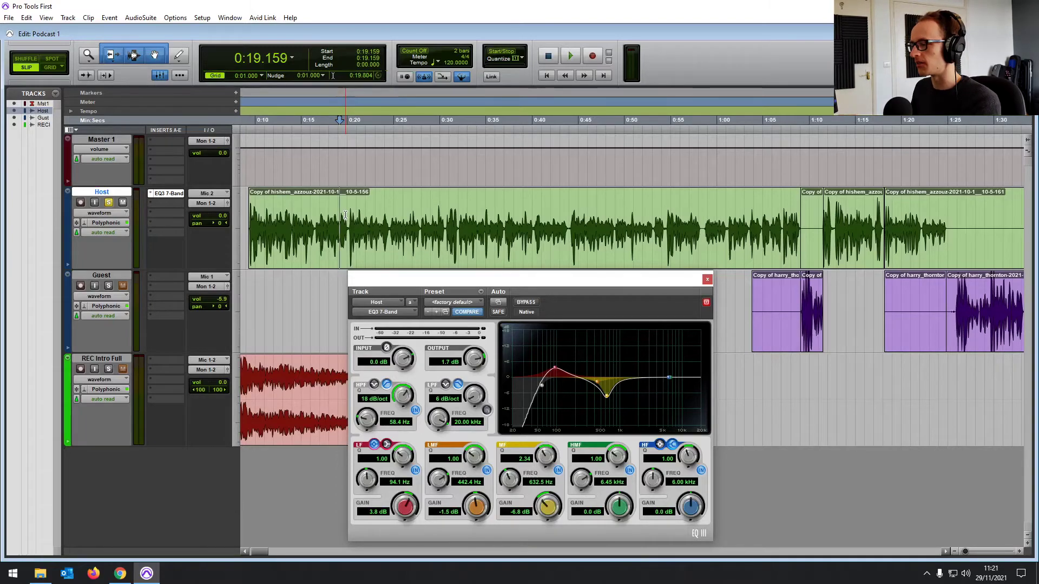
pyautogui.click(349, 212)
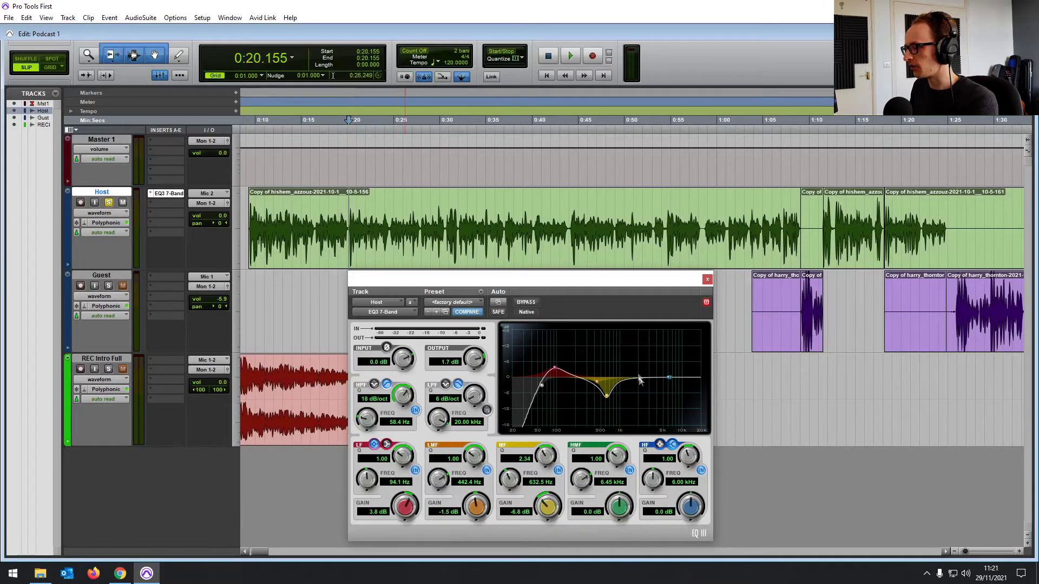
pyautogui.moveTo(566, 283); pyautogui.dragTo(522, 180)
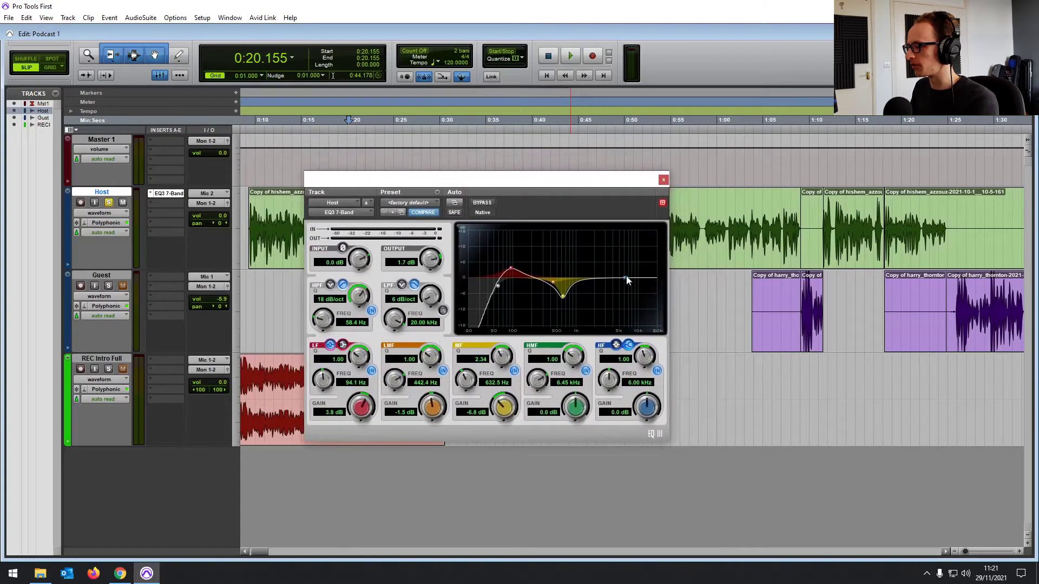
pyautogui.moveTo(626, 275); pyautogui.dragTo(613, 278)
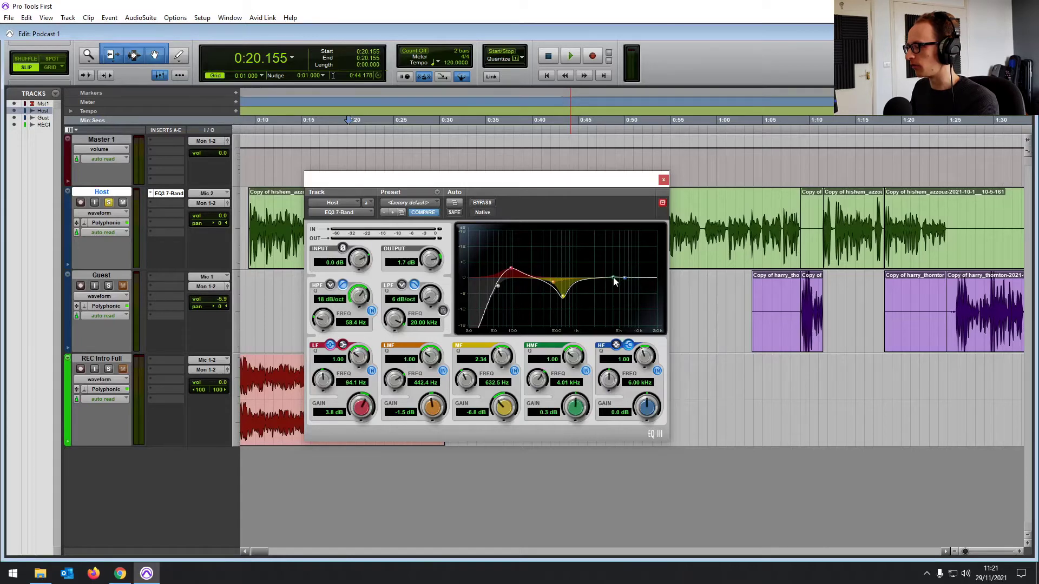
pyautogui.press('space')
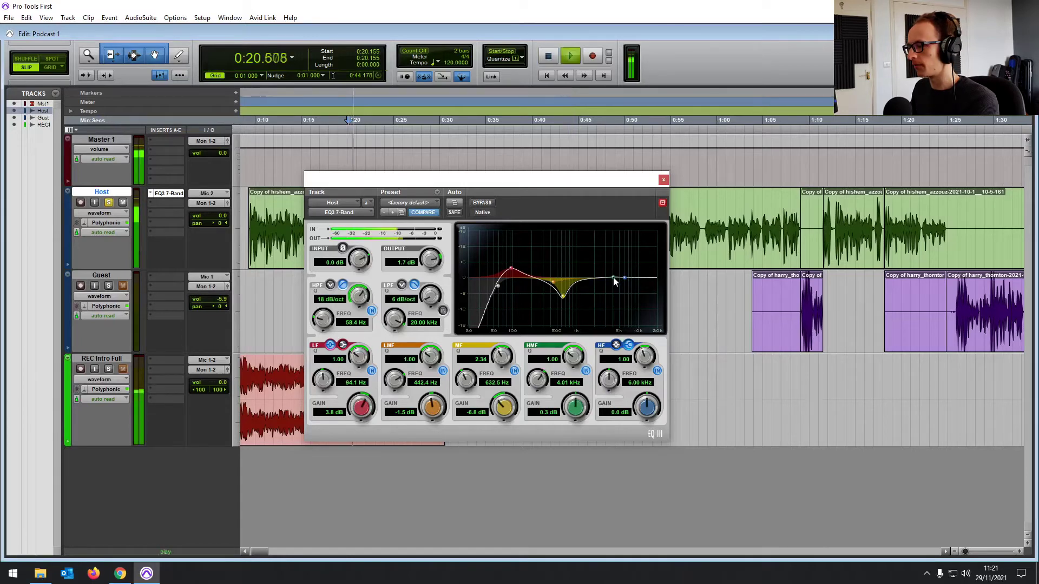
pyautogui.moveTo(612, 277)
pyautogui.mouseDown()
pyautogui.moveTo(575, 234)
pyautogui.moveTo(624, 245)
pyautogui.moveTo(615, 273)
pyautogui.mouseUp()
pyautogui.press('space')
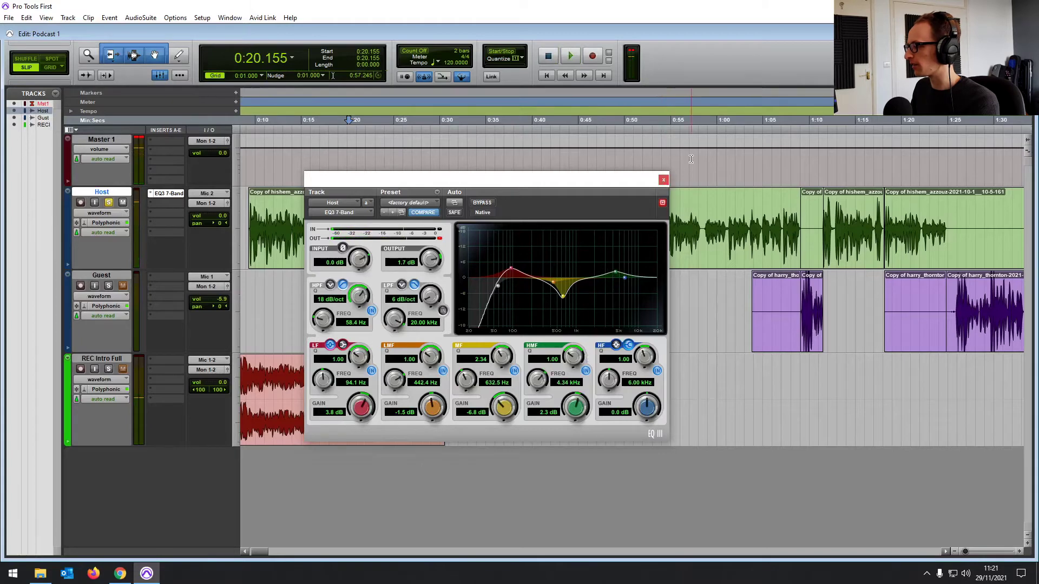
# Step: Close the EQ and insert the Dyn3 De-Esser (mono) in the Host track's second insert slot
pyautogui.click(663, 180)
pyautogui.click(369, 215)
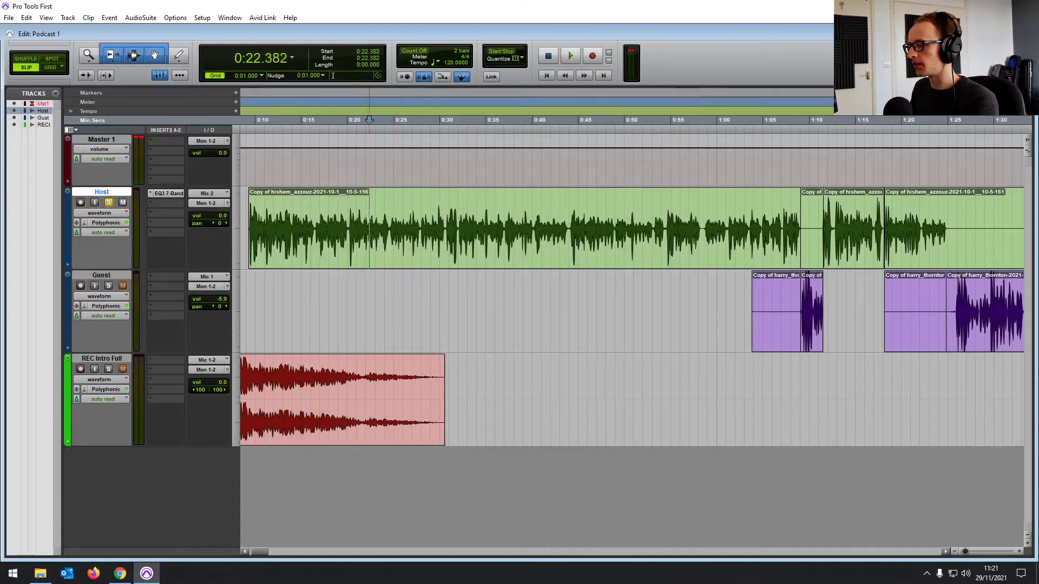
pyautogui.click(150, 202)
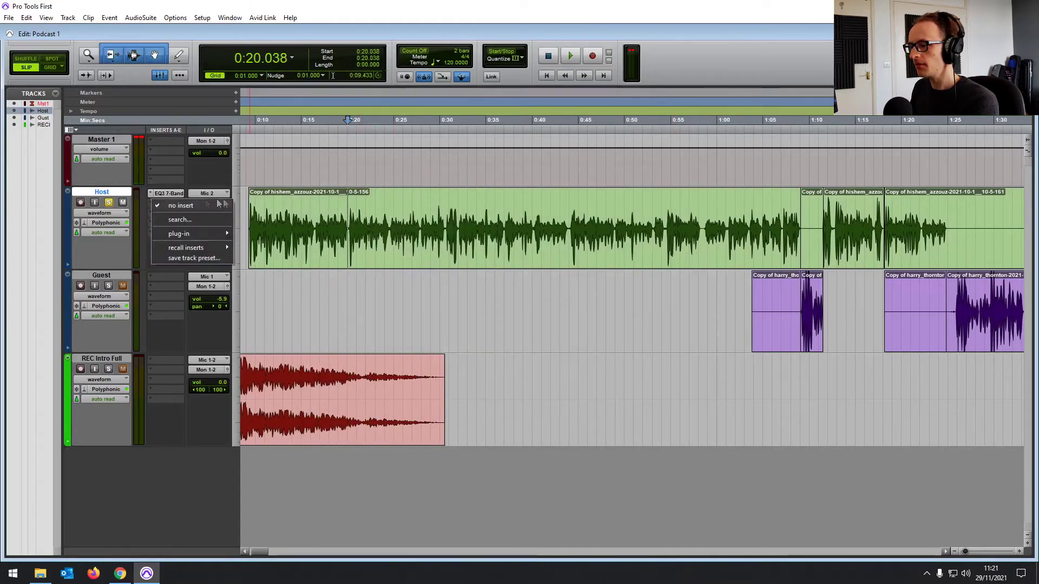
pyautogui.click(262, 204)
pyautogui.click(165, 202)
pyautogui.moveTo(205, 233)
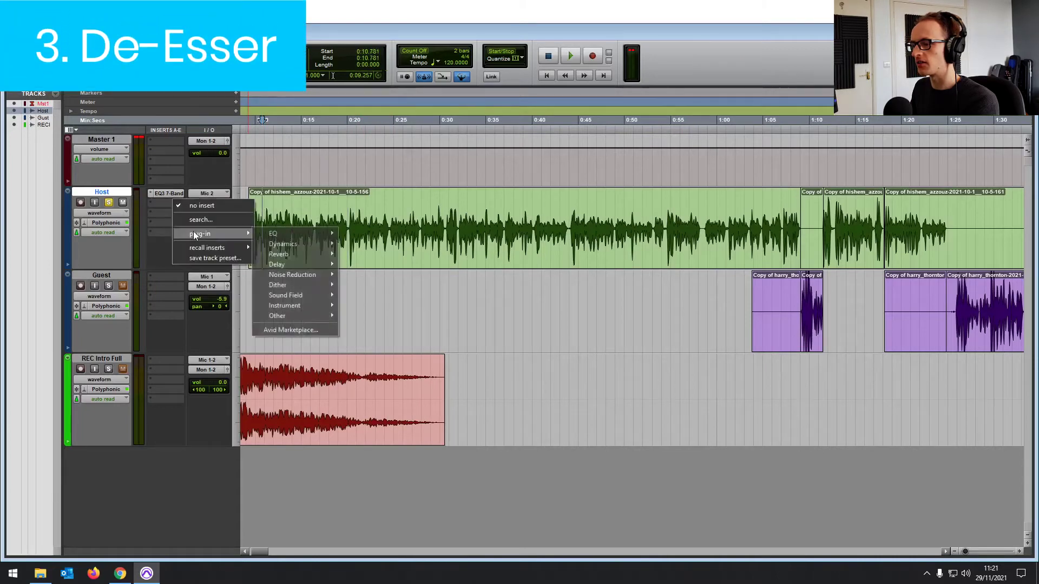
pyautogui.moveTo(297, 272)
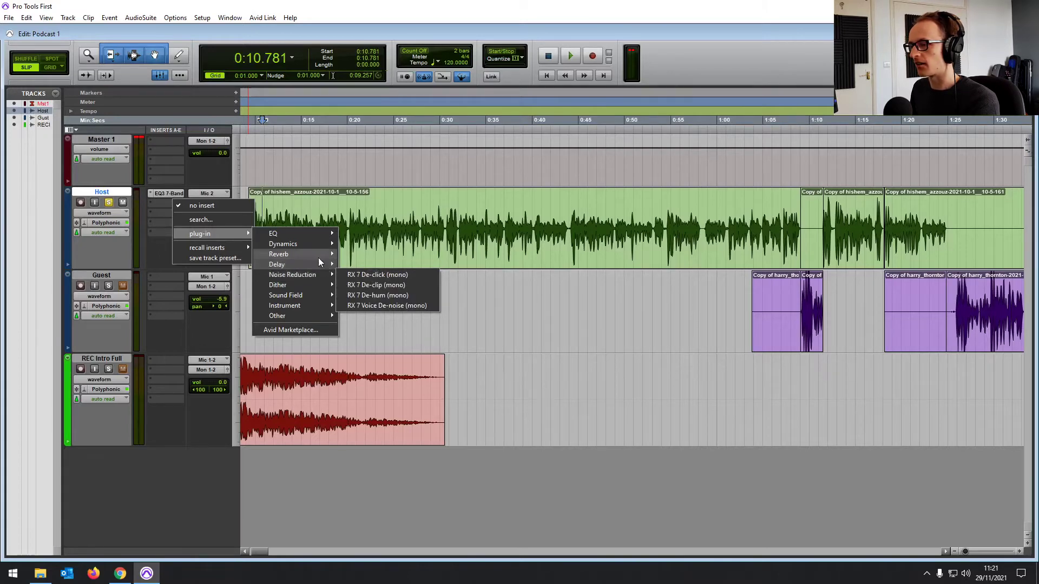
pyautogui.moveTo(313, 247)
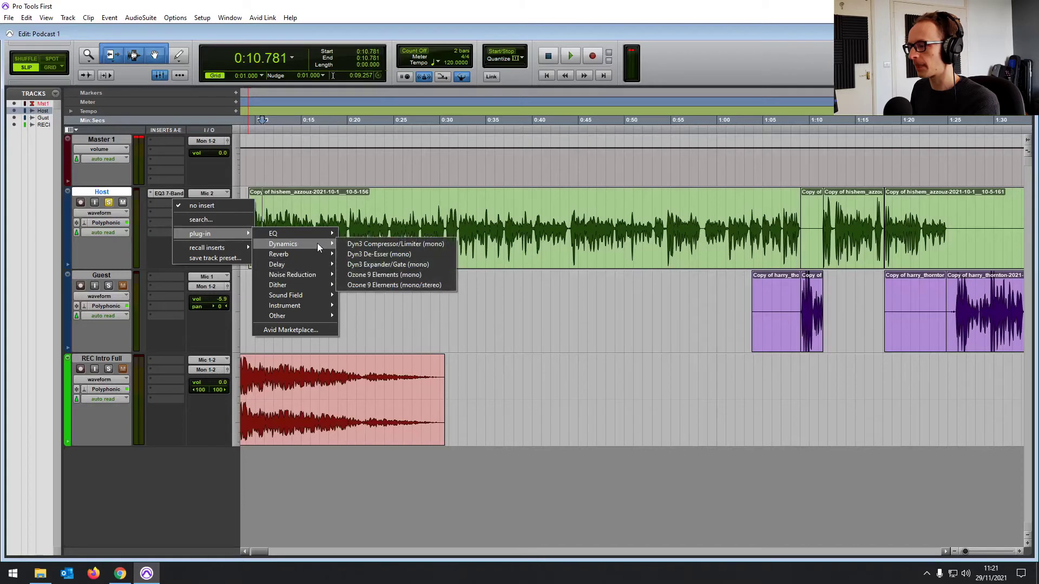
pyautogui.click(373, 256)
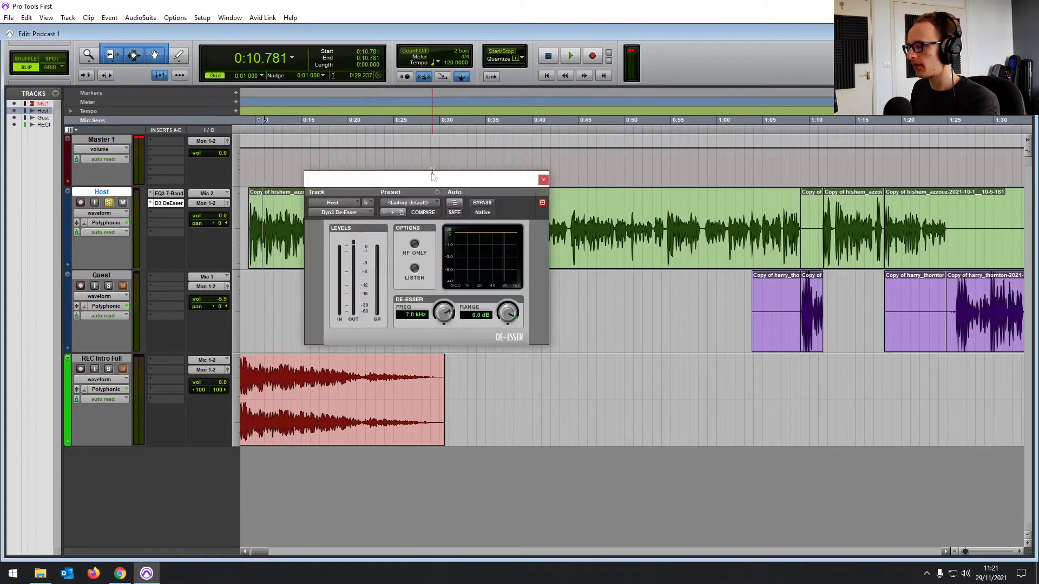
# Step: Enable HF Only on the de-esser and set its range to about -2.6 dB while playing the Host clip from about 0:16
pyautogui.moveTo(433, 176); pyautogui.dragTo(513, 180)
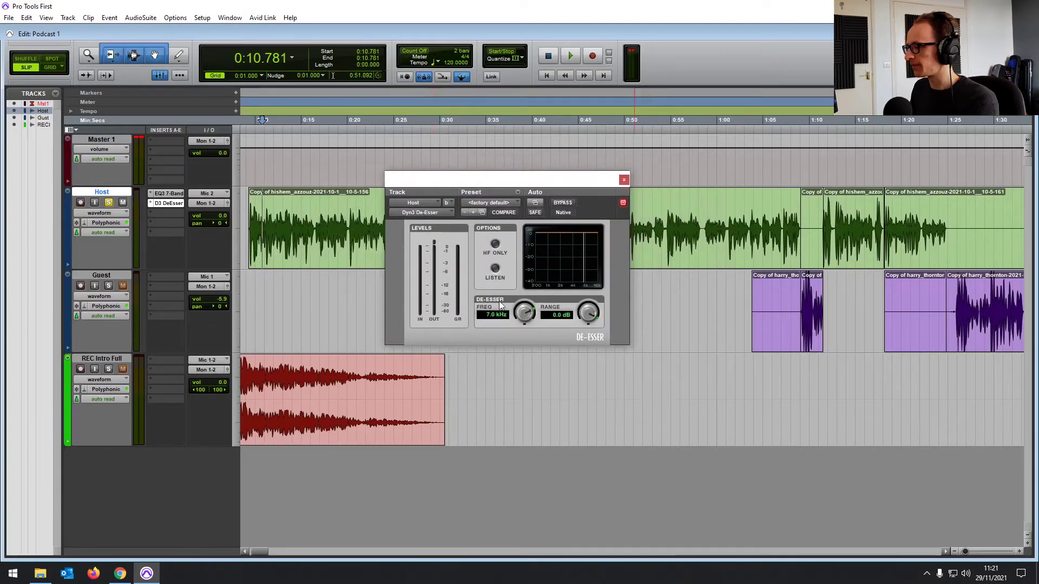
pyautogui.click(495, 246)
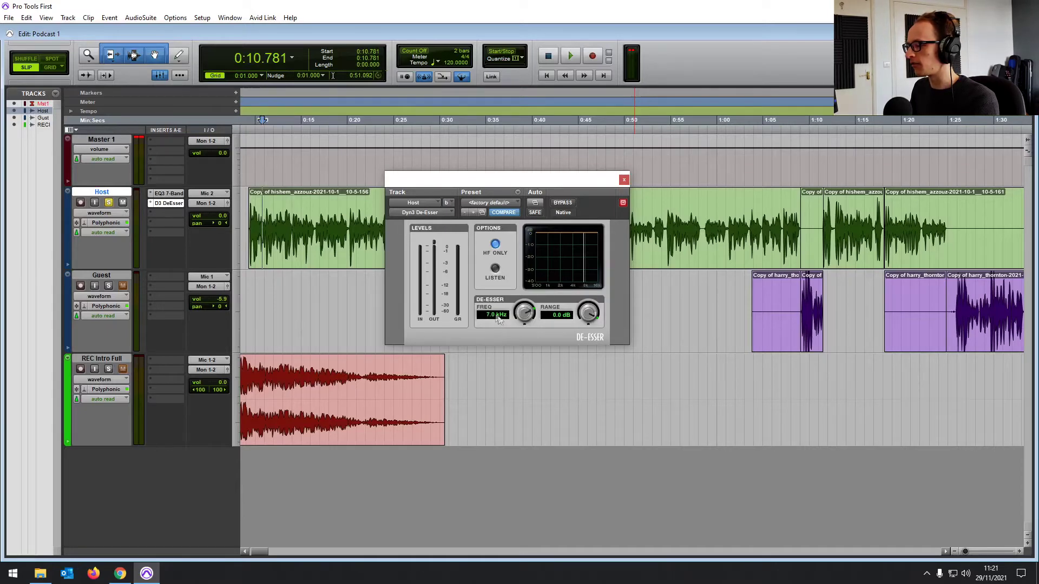
pyautogui.click(305, 210)
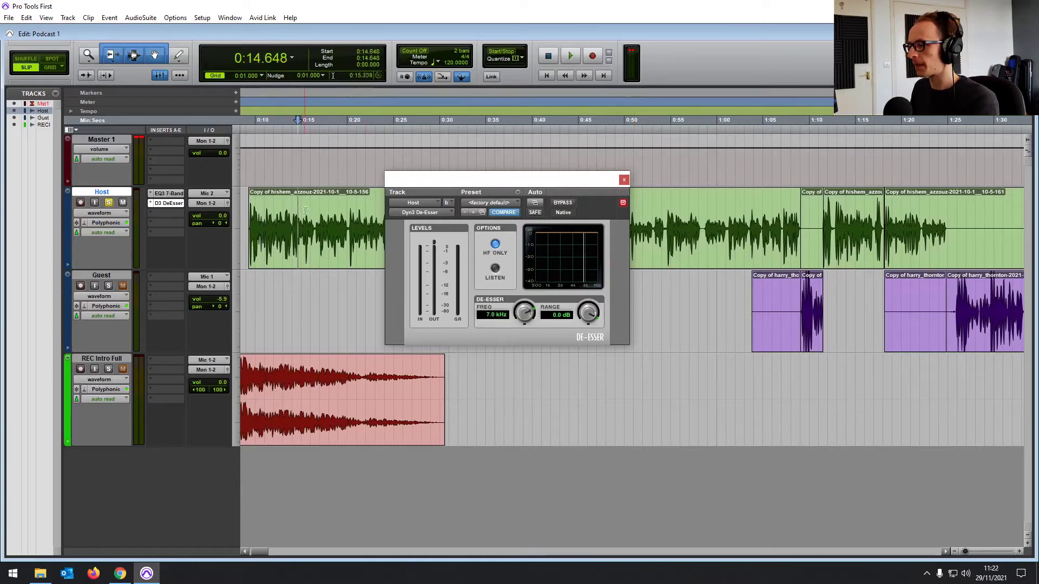
pyautogui.click(317, 215)
pyautogui.press('space')
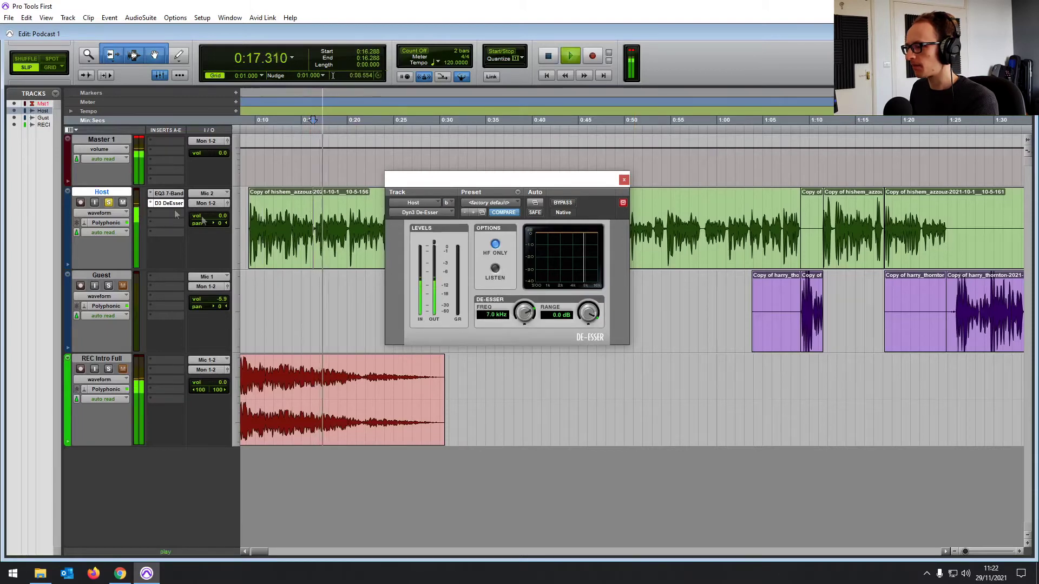
pyautogui.moveTo(588, 313); pyautogui.dragTo(579, 331)
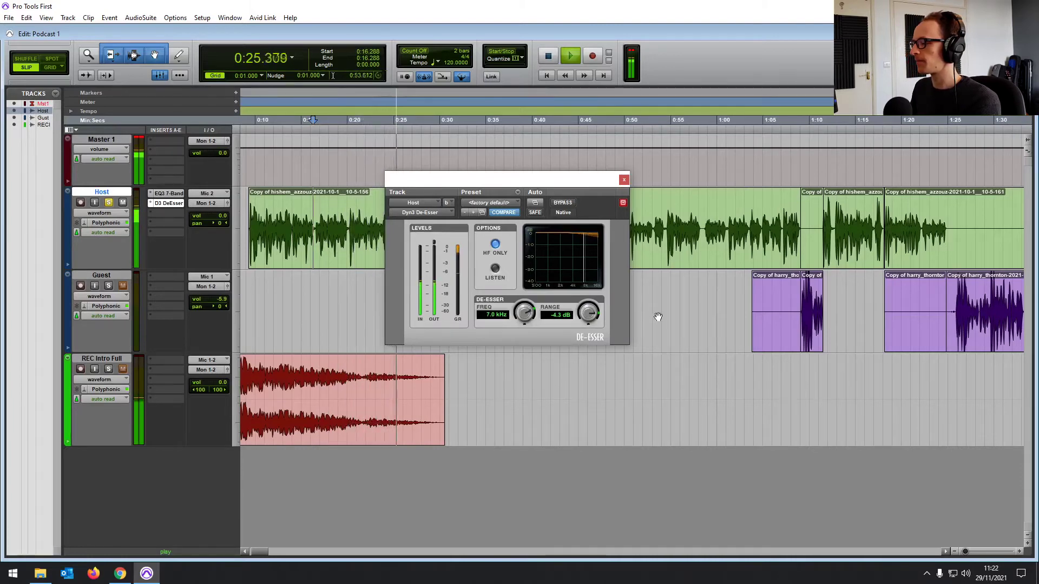
pyautogui.moveTo(587, 313); pyautogui.dragTo(585, 307)
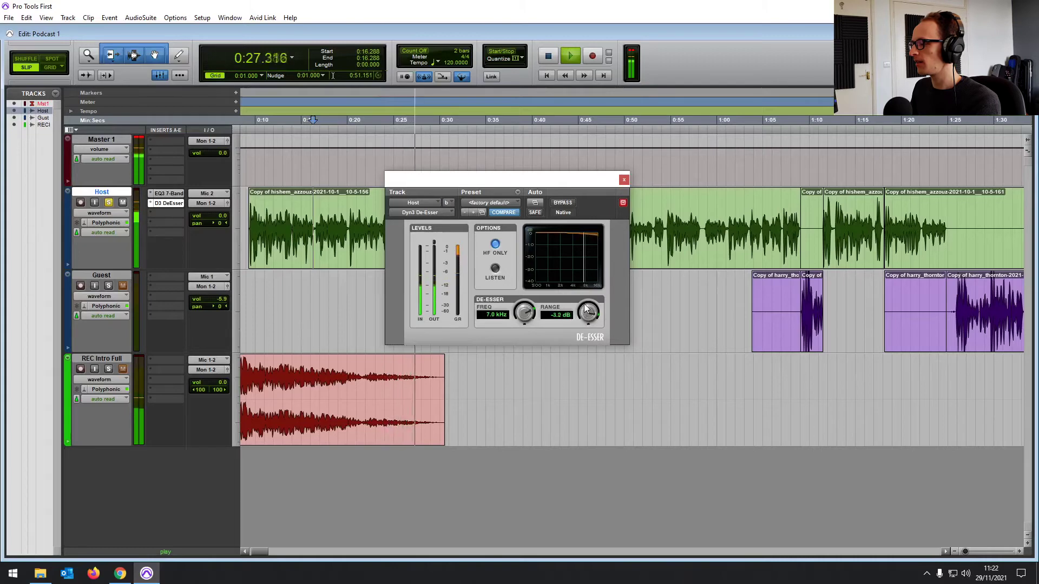
pyautogui.press('space')
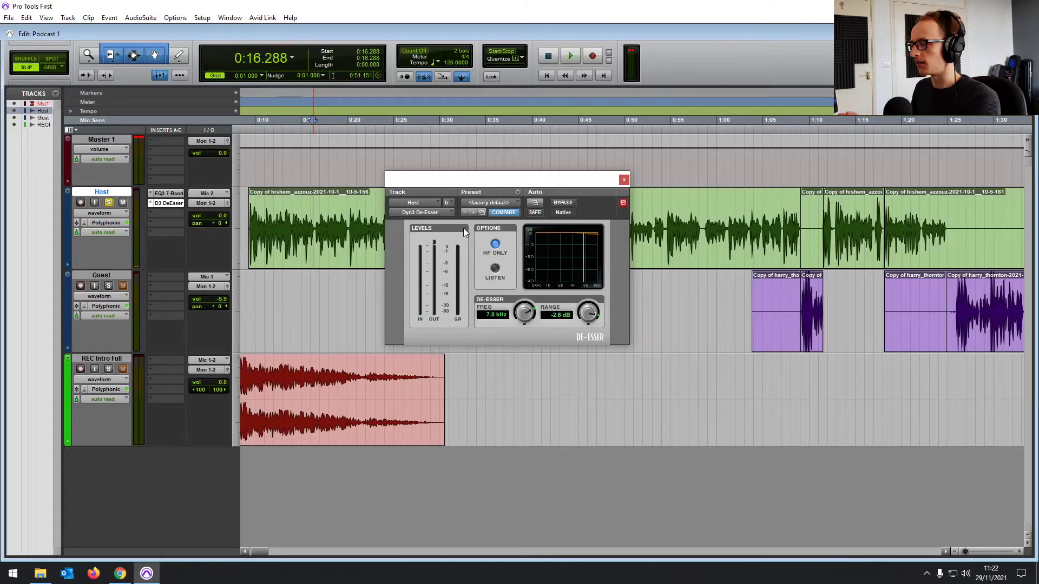
# Step: Audition the Host clip from about 0:16 through the de-esser, close the plug-in and place the edit cursor at about 0:20
pyautogui.moveTo(480, 183); pyautogui.dragTo(543, 189)
pyautogui.press('space')
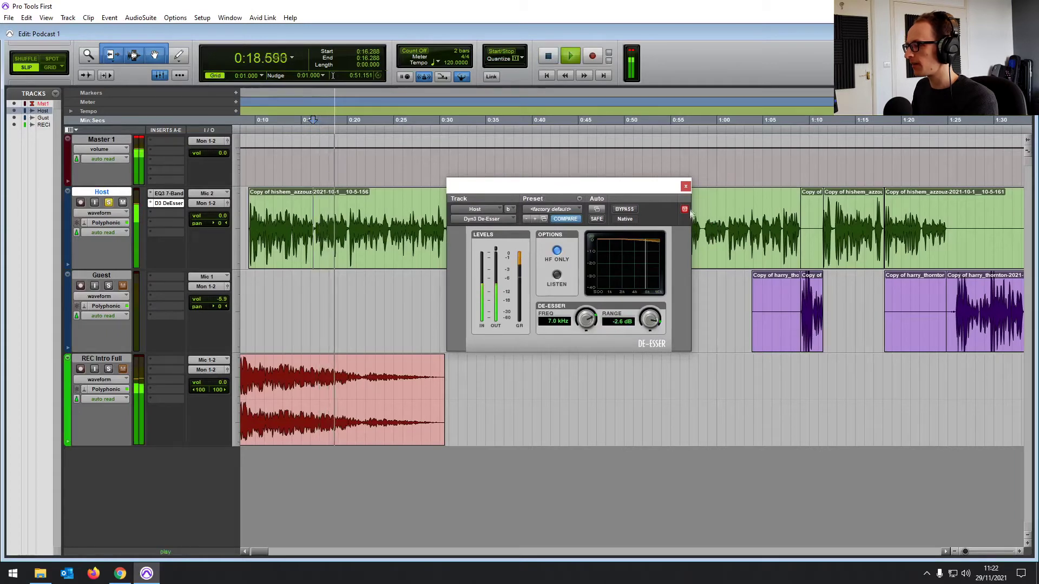
pyautogui.click(685, 186)
pyautogui.press('space')
pyautogui.click(358, 222)
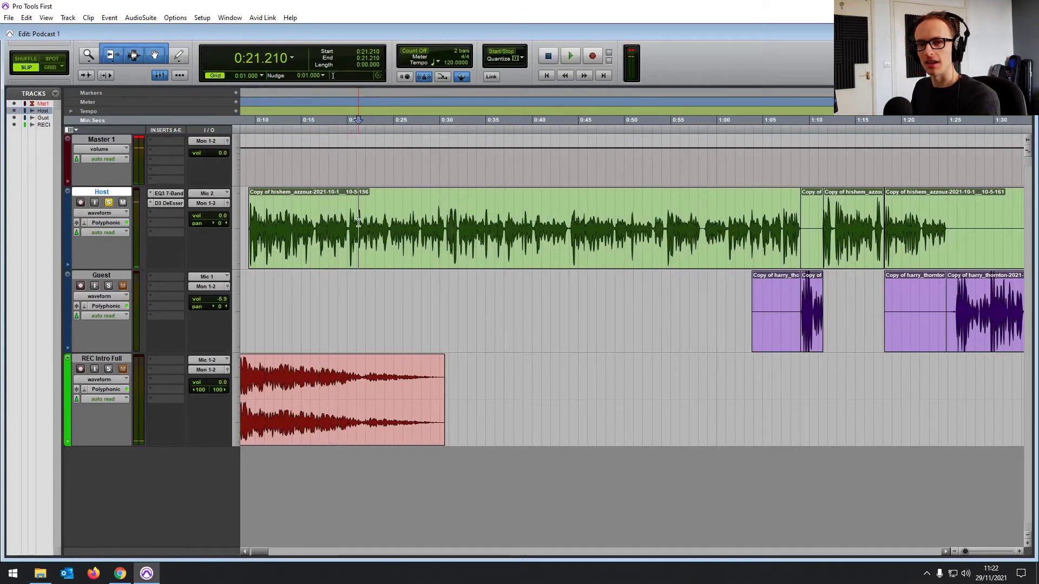
pyautogui.click(350, 217)
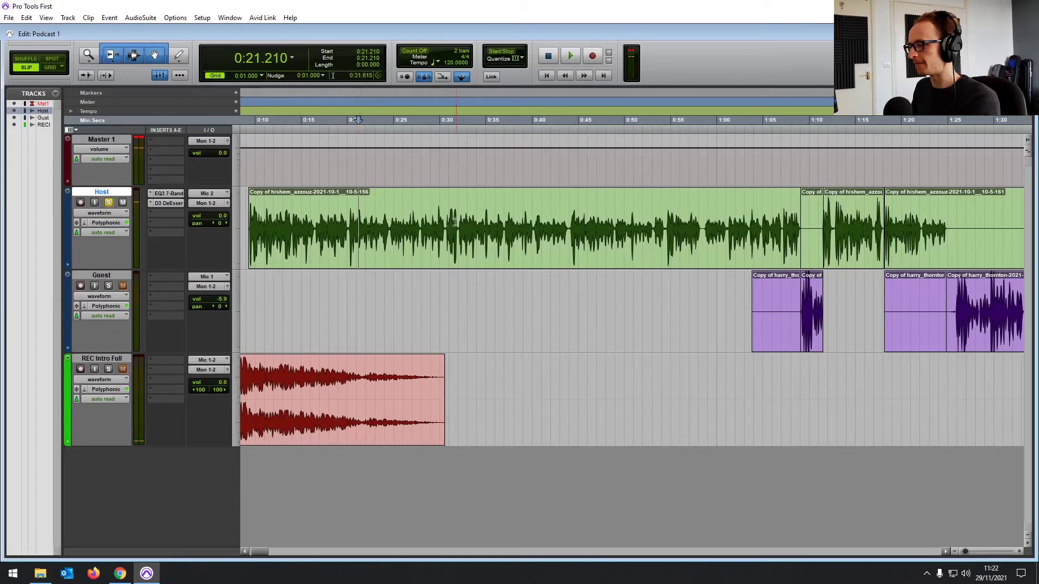
# Step: Remove the de-esser from the Host track and set its EQ's HMF band to about -2.1 dB at 4.98 kHz
pyautogui.click(150, 201)
pyautogui.click(164, 206)
pyautogui.click(165, 193)
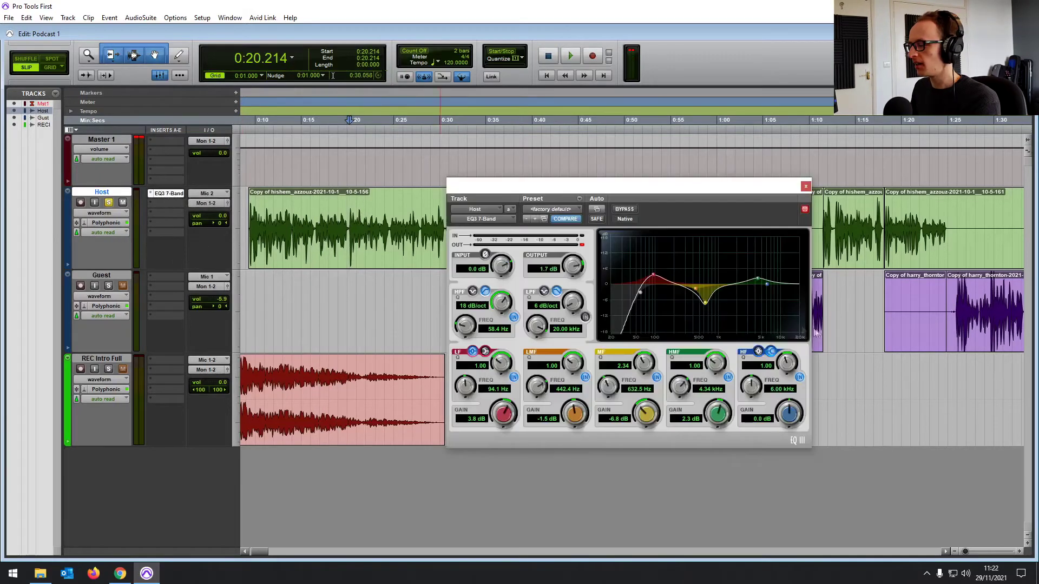
pyautogui.moveTo(762, 286); pyautogui.dragTo(763, 295)
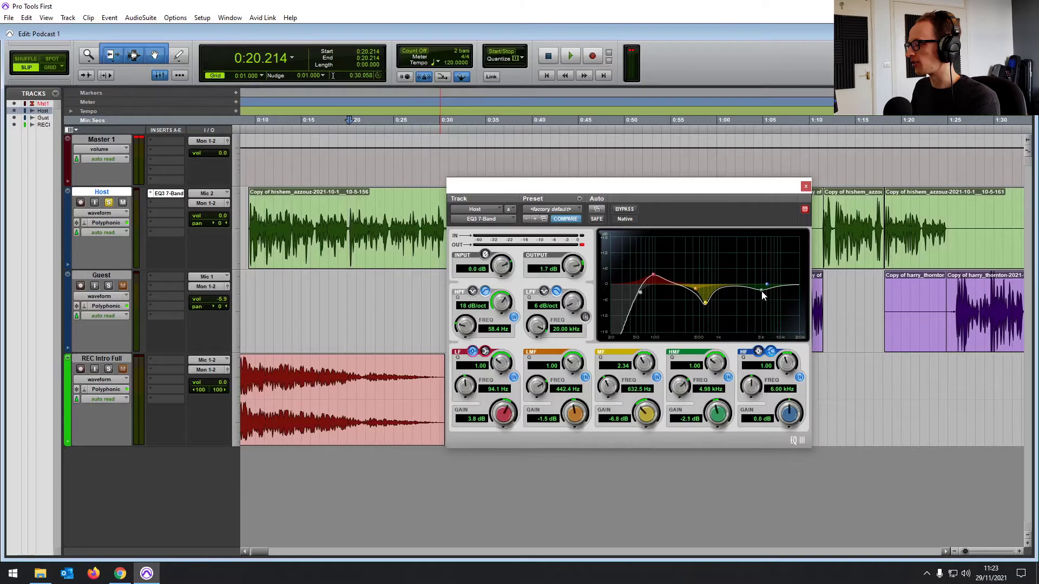
pyautogui.click(805, 187)
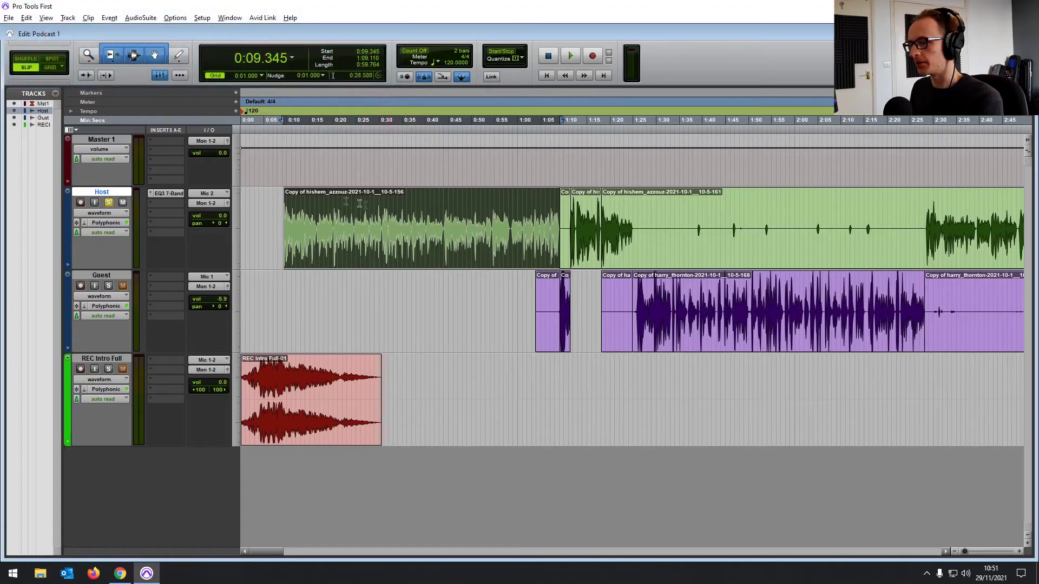
# Step: Insert the Dyn3 Compressor/Limiter (mono) in the Host track's second insert slot
pyautogui.click(155, 208)
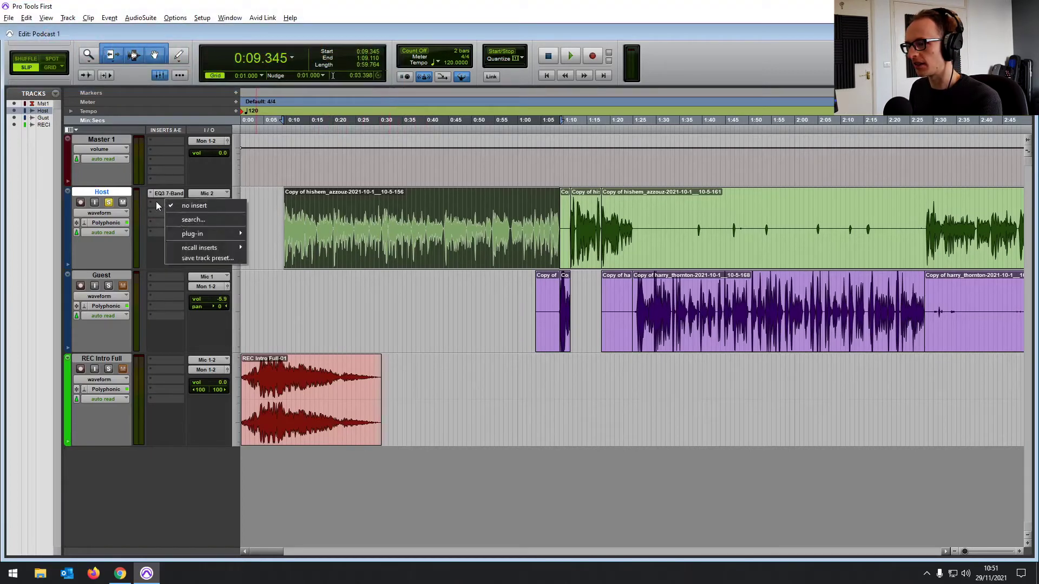
pyautogui.click(158, 205)
pyautogui.click(158, 204)
pyautogui.moveTo(184, 233)
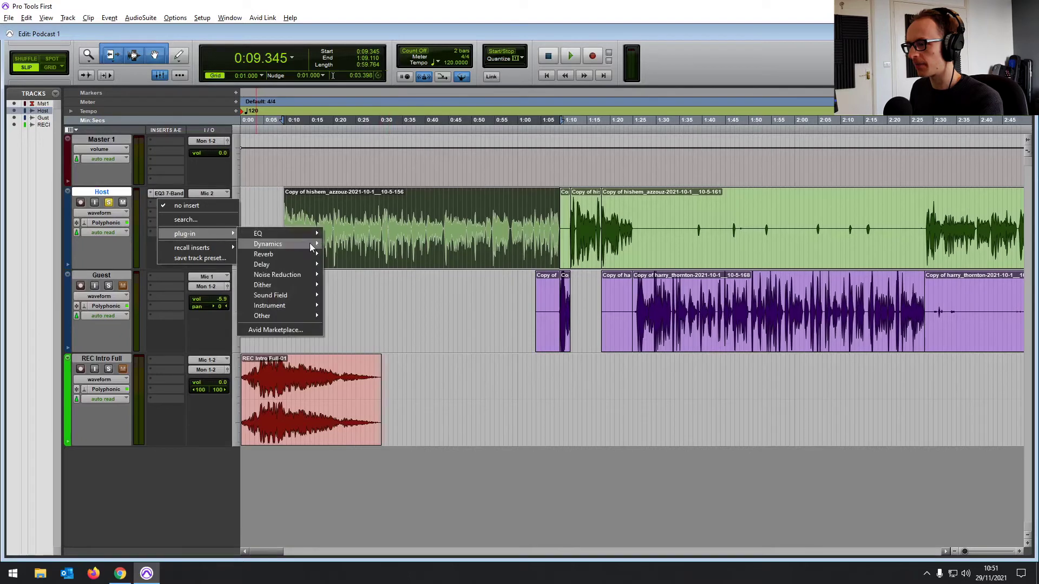
pyautogui.moveTo(303, 246)
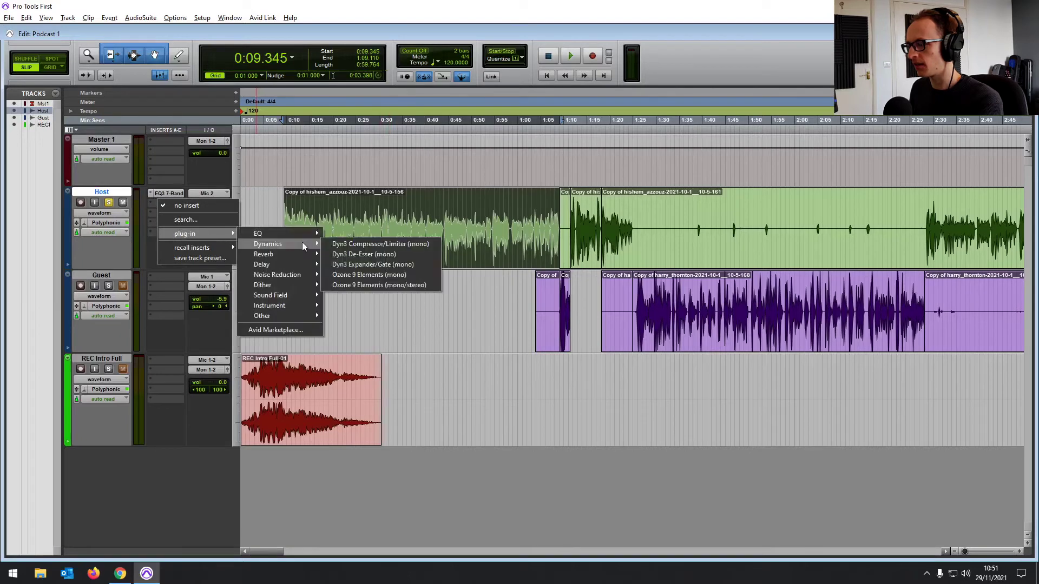
pyautogui.click(362, 249)
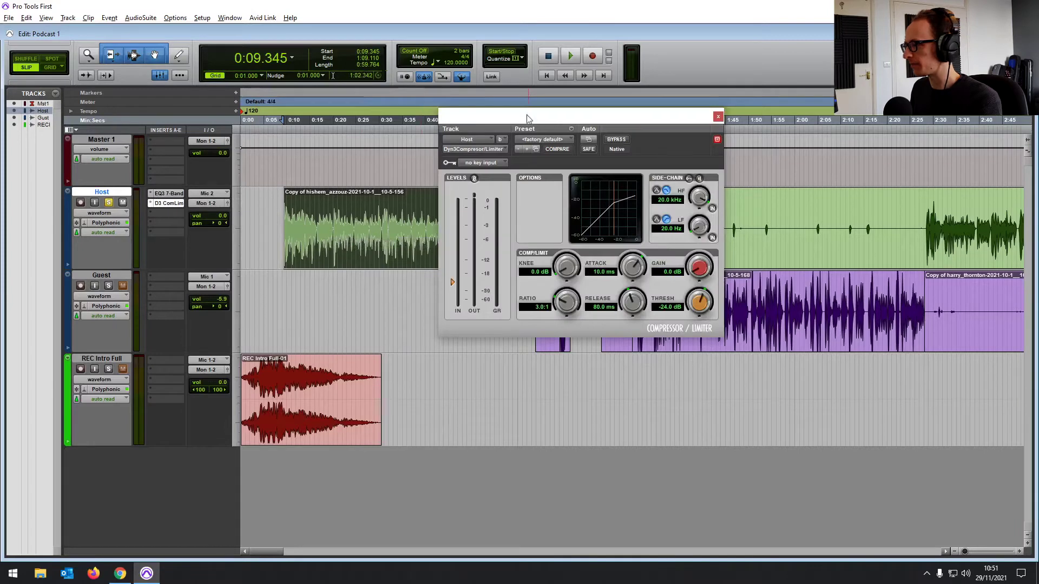
pyautogui.moveTo(528, 118); pyautogui.dragTo(621, 118)
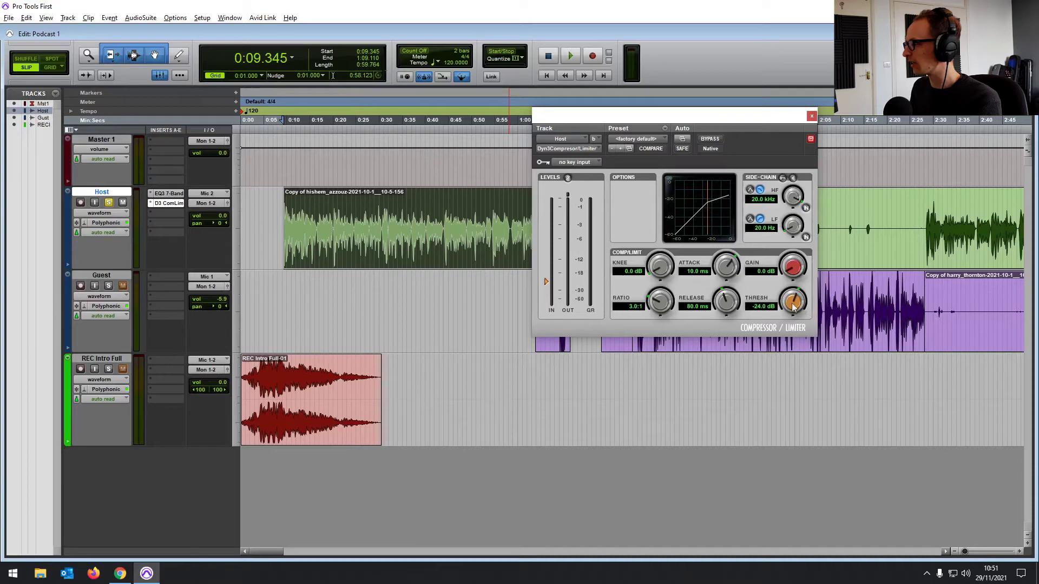
# Step: Raise the compressor's threshold to about -15.5 dB while playing the Host clip from about 0:09
pyautogui.moveTo(793, 303); pyautogui.dragTo(794, 296)
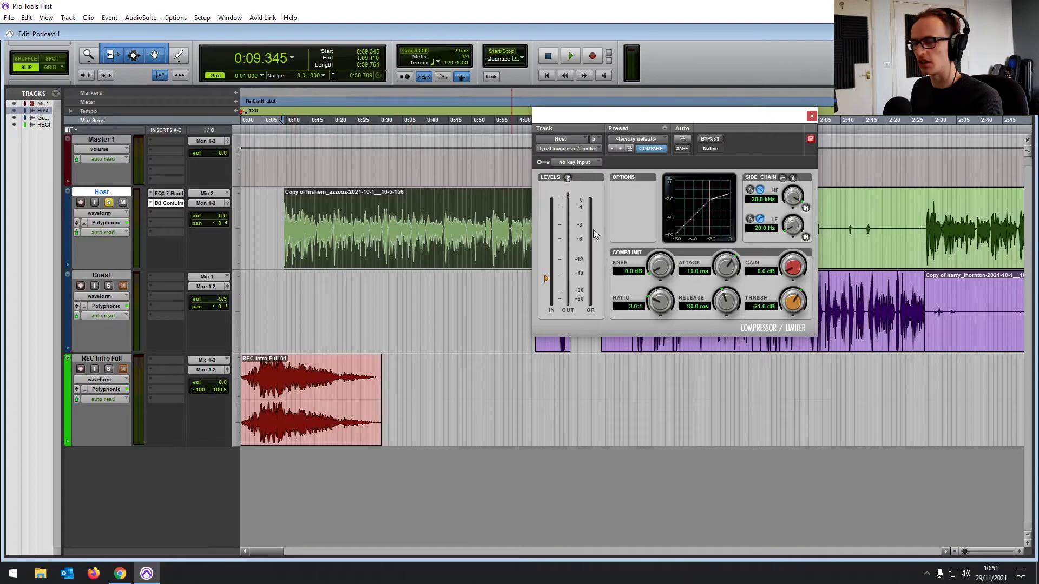
pyautogui.press('space')
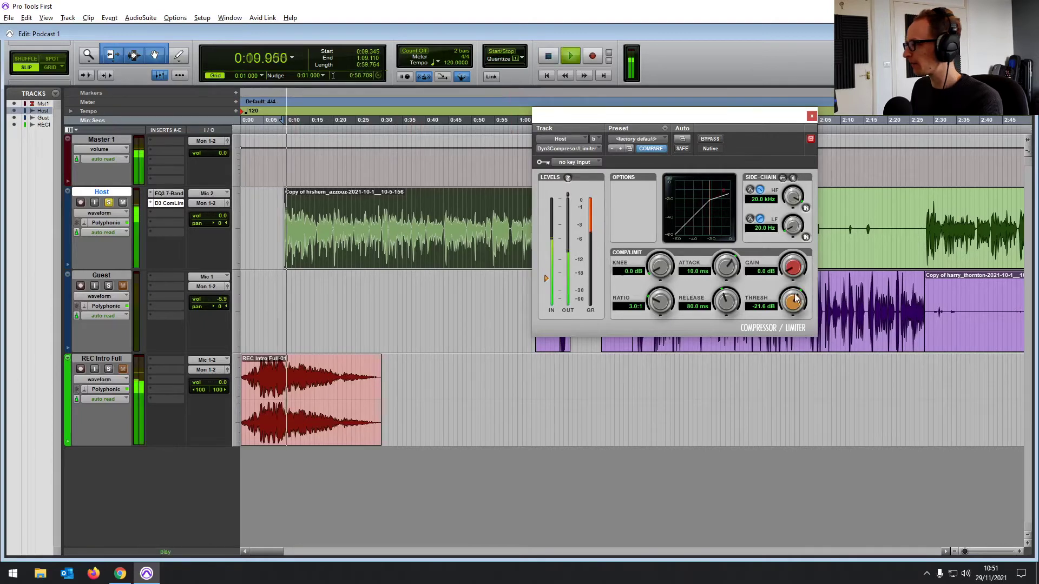
pyautogui.moveTo(791, 301); pyautogui.dragTo(801, 283)
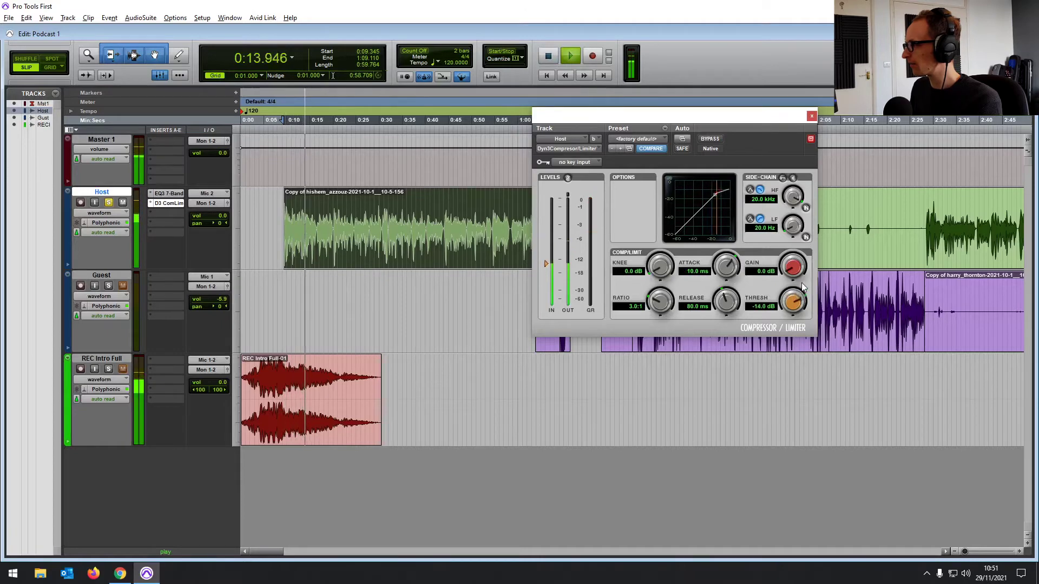
pyautogui.moveTo(714, 196); pyautogui.dragTo(710, 202)
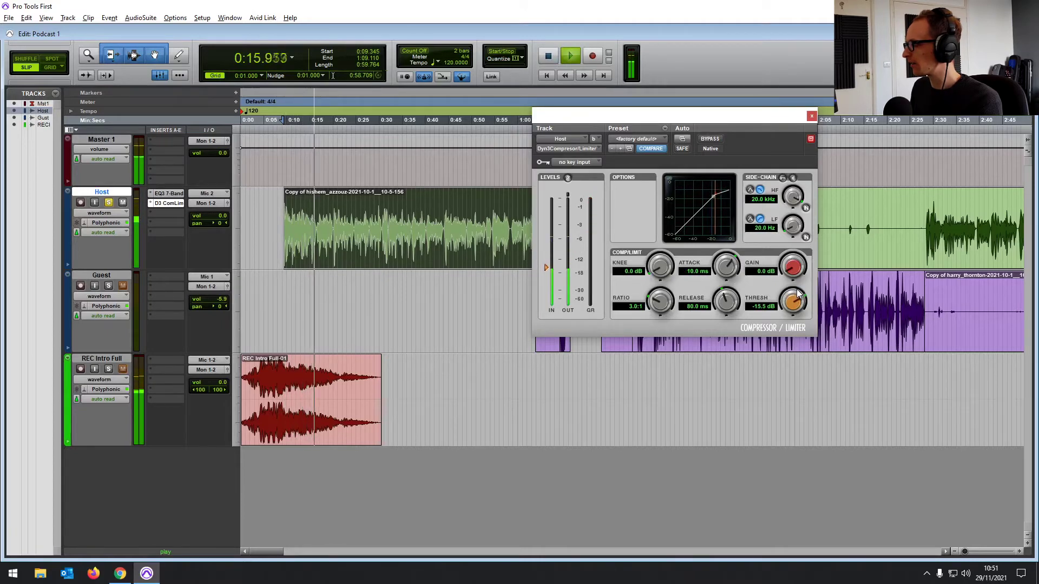
pyautogui.press('space')
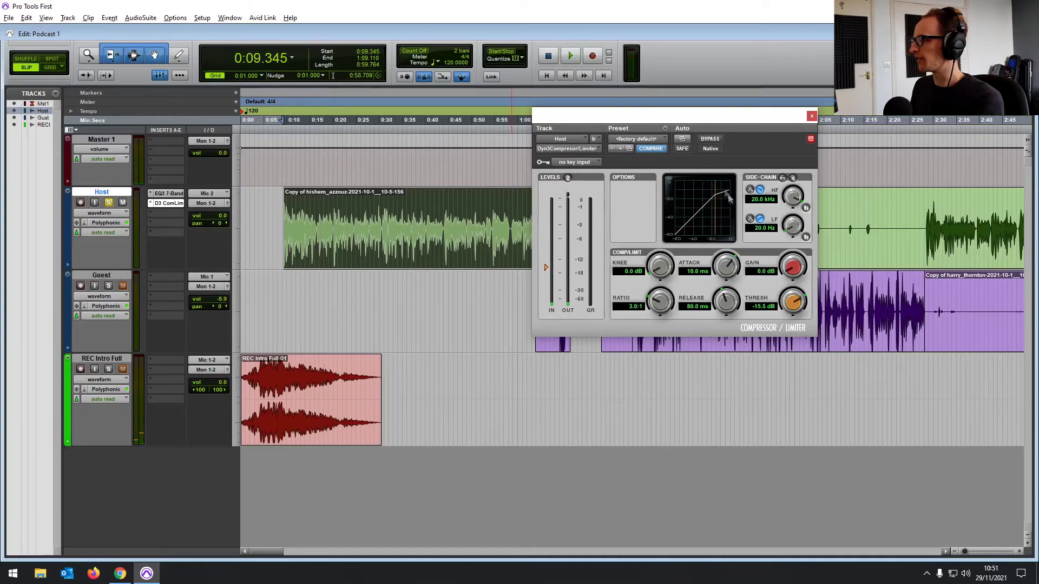
# Step: Lower the compressor's threshold to about -20.9 dB and raise the ratio to about 3.4:1 during playback of the Host clip
pyautogui.moveTo(705, 117); pyautogui.dragTo(505, 127)
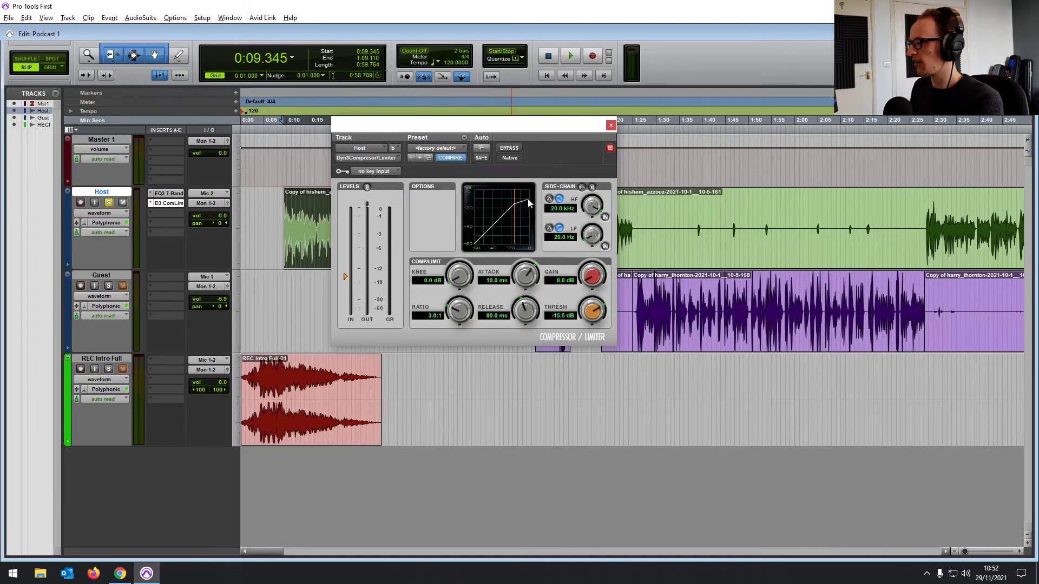
pyautogui.moveTo(531, 133); pyautogui.dragTo(649, 129)
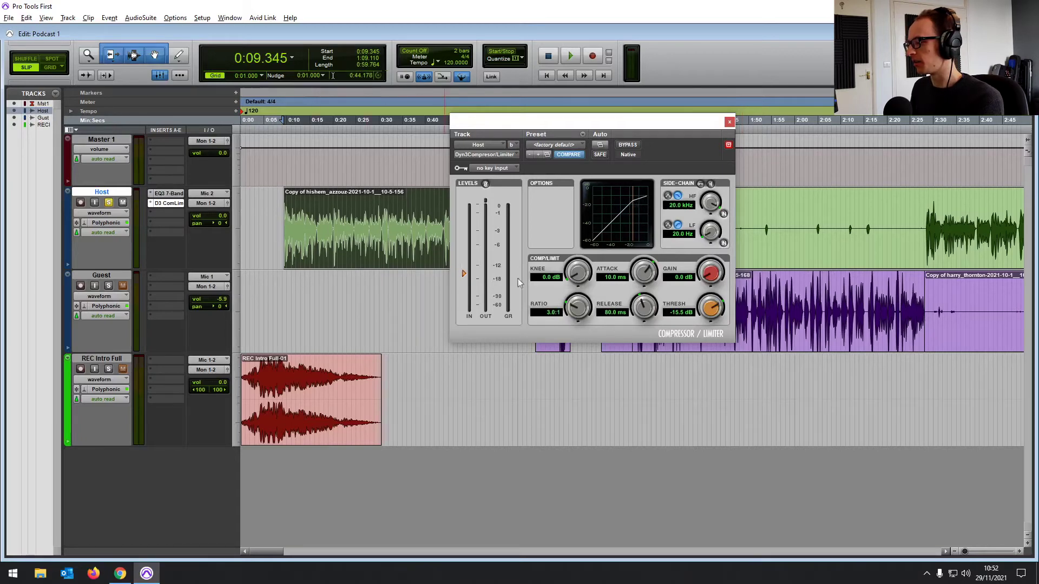
pyautogui.press('space')
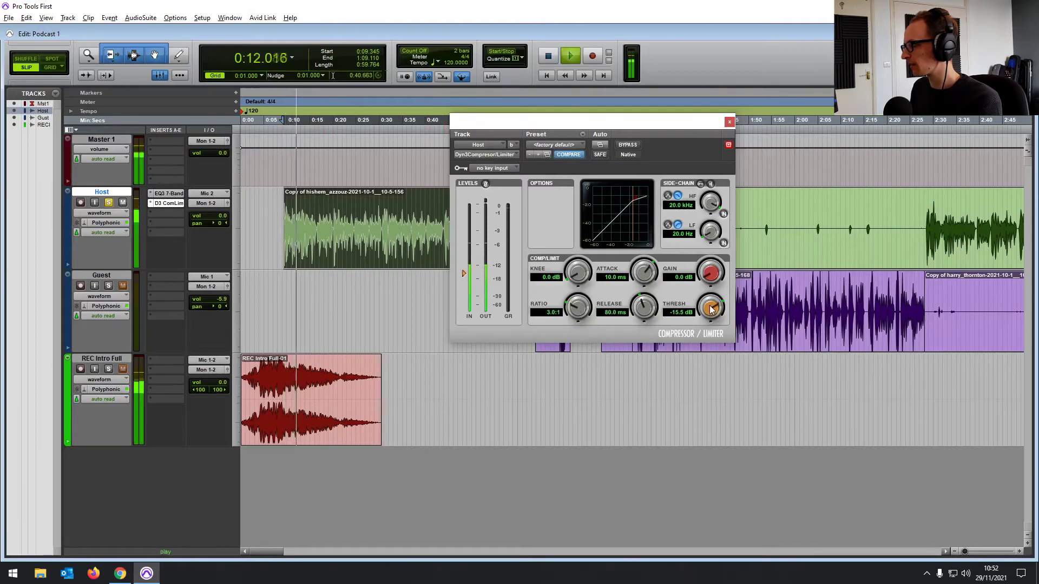
pyautogui.moveTo(711, 309); pyautogui.dragTo(712, 320)
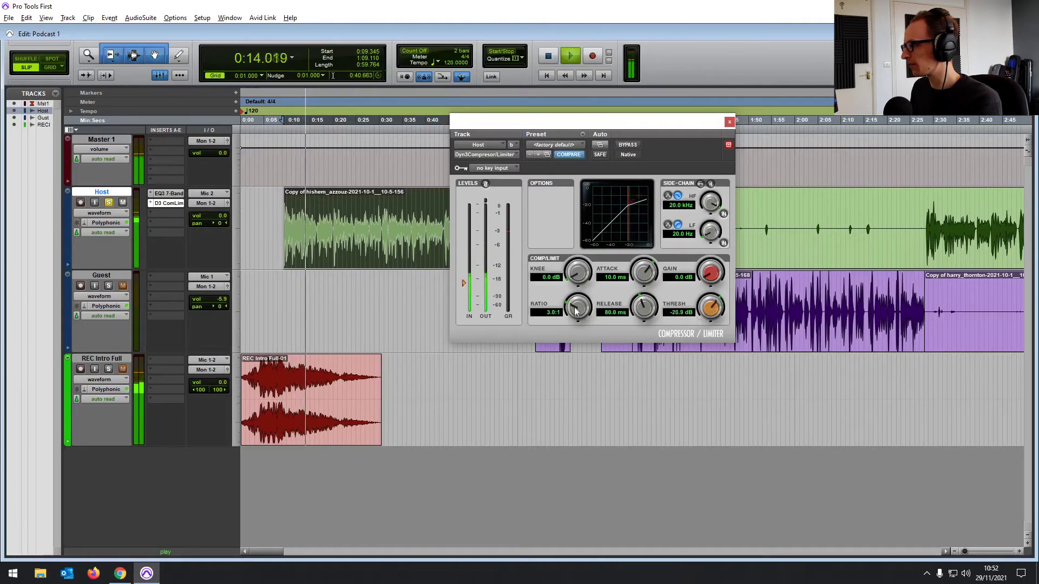
pyautogui.moveTo(577, 313); pyautogui.dragTo(576, 309)
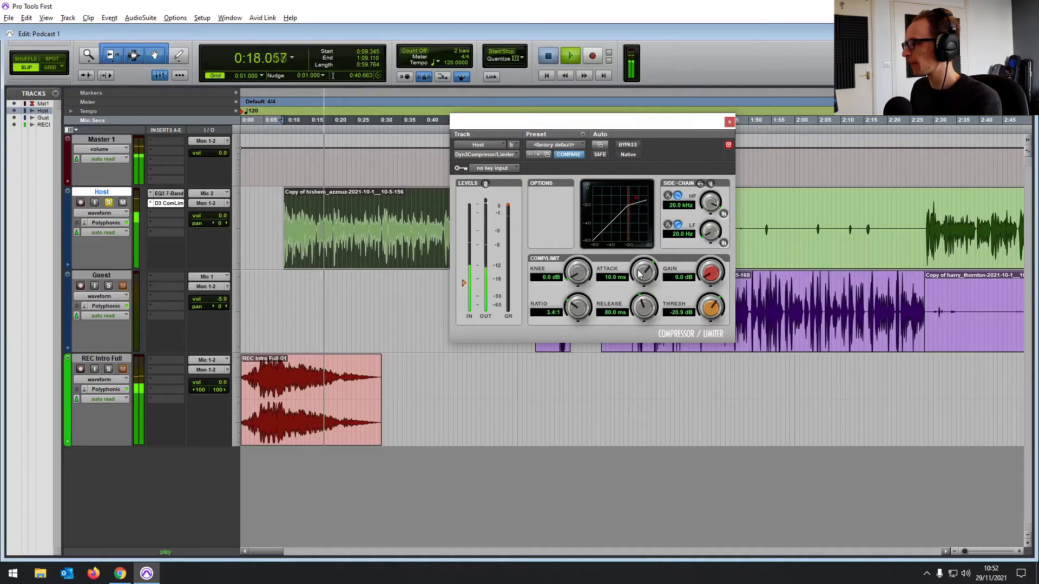
pyautogui.press('space')
# Step: Shorten the compressor's attack to about 442 µs and set its knee to about 3.9 dB
pyautogui.click(615, 278)
pyautogui.press('Return')
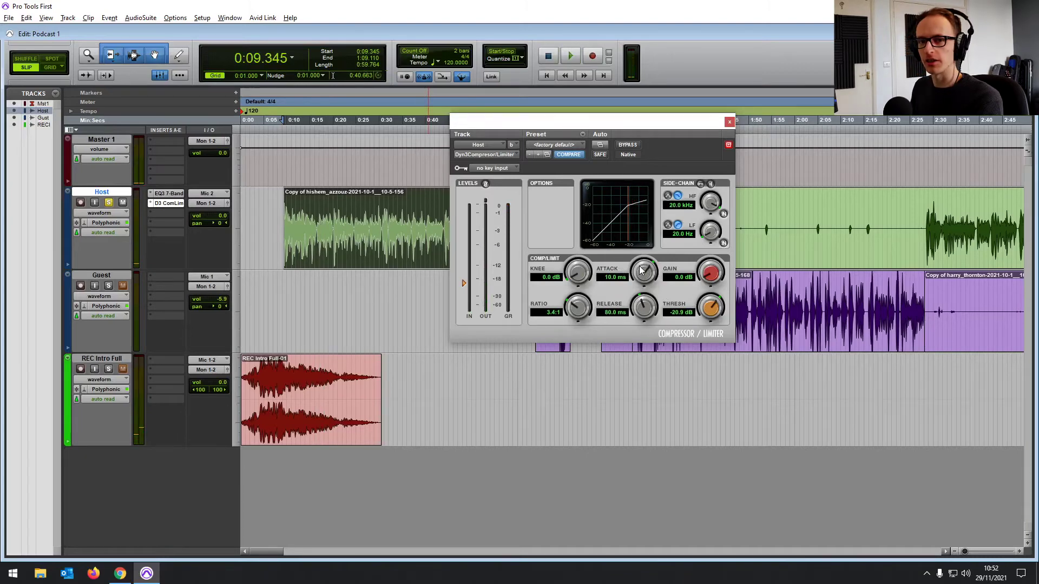
pyautogui.moveTo(641, 271); pyautogui.dragTo(644, 279)
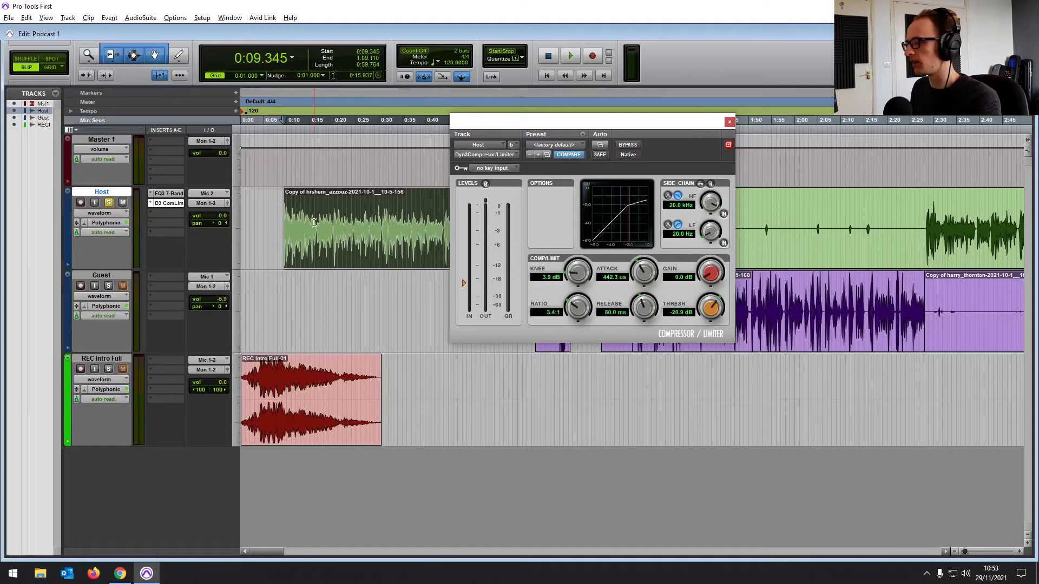
# Step: Adjust the compressor's attack to about 958 µs and threshold to about -14.9 dB during playback of the Host clip, and close the plug-in
pyautogui.press('space')
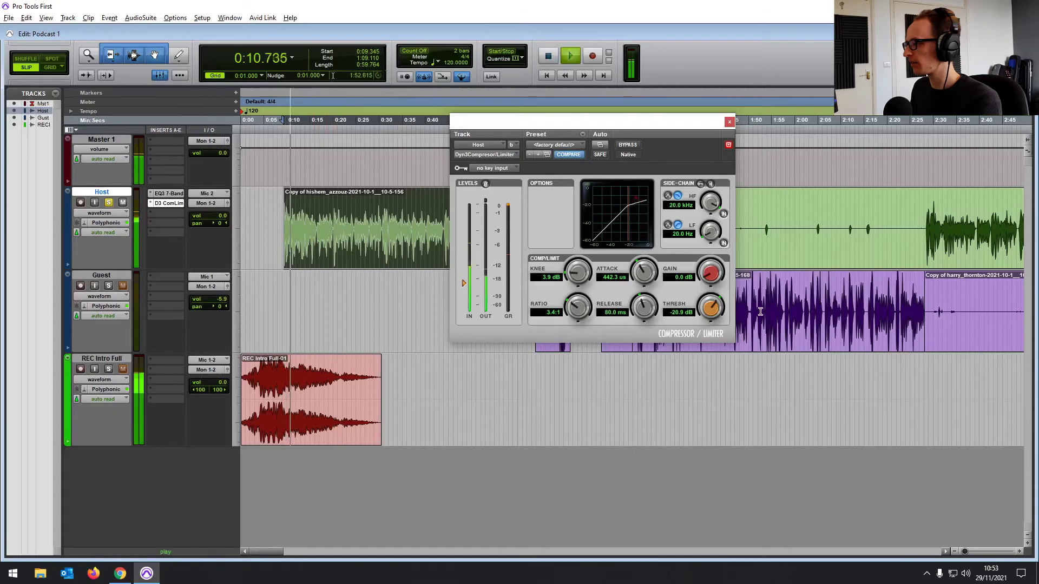
pyautogui.moveTo(645, 277); pyautogui.dragTo(648, 272)
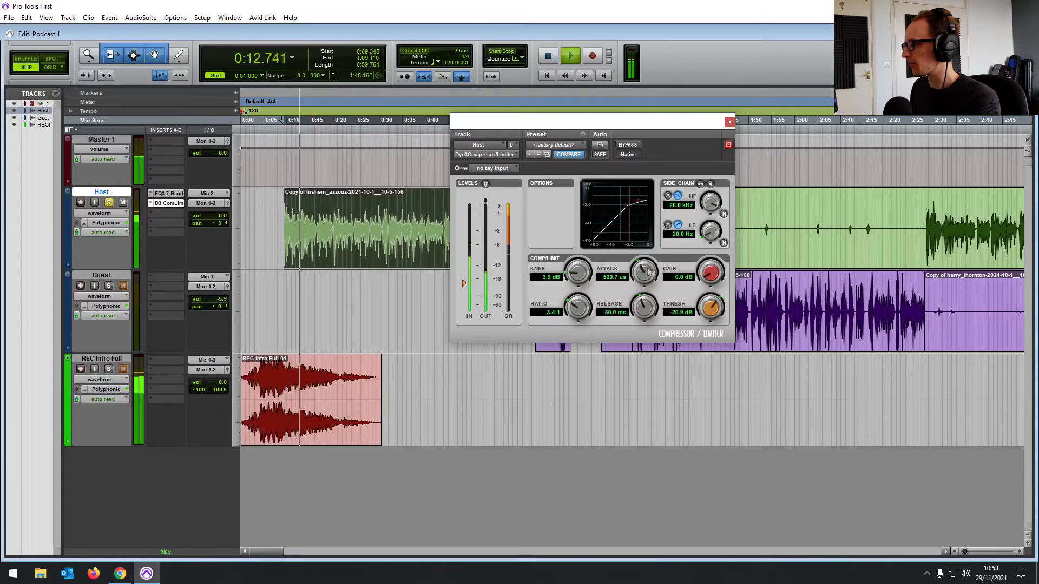
pyautogui.moveTo(711, 311); pyautogui.dragTo(714, 304)
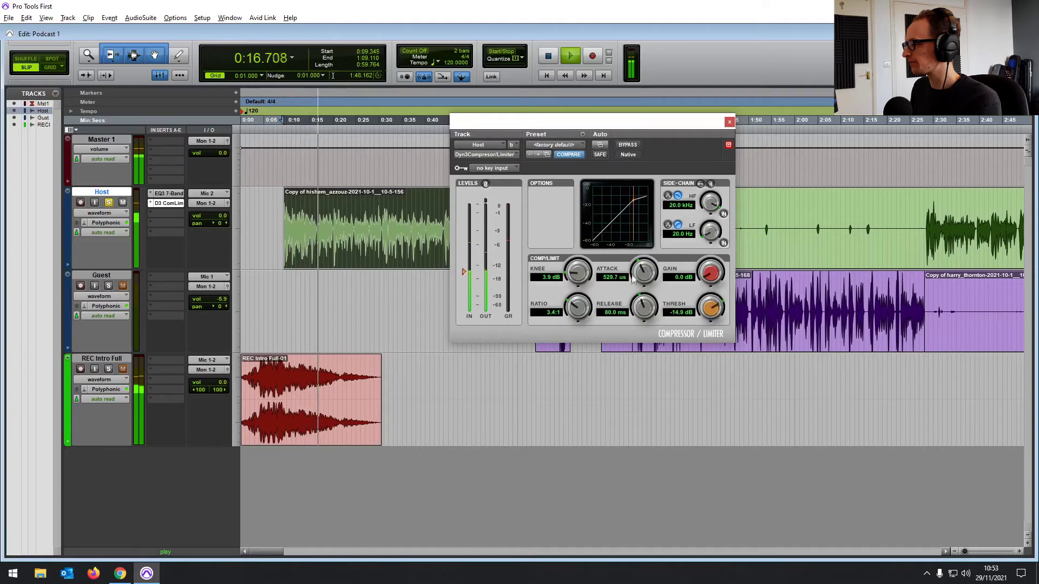
pyautogui.moveTo(643, 275); pyautogui.dragTo(648, 277)
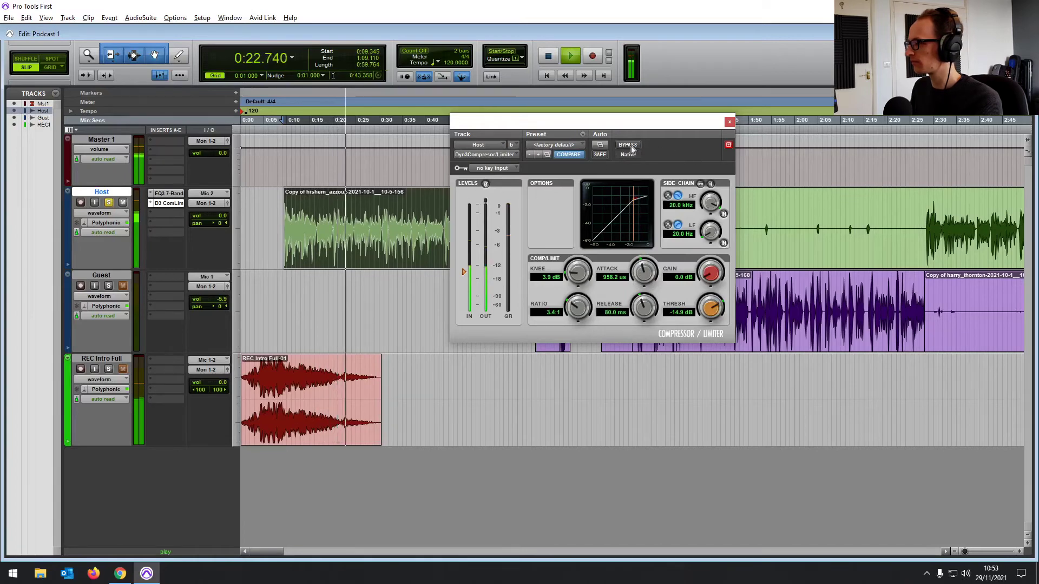
pyautogui.press('space')
pyautogui.click(729, 122)
# Step: Select the Host track from about 0:08.7 to 0:16.6 and compare its sound with the compressor bypassed and active
pyautogui.click(368, 212)
pyautogui.hotkey('ctrl', ']')
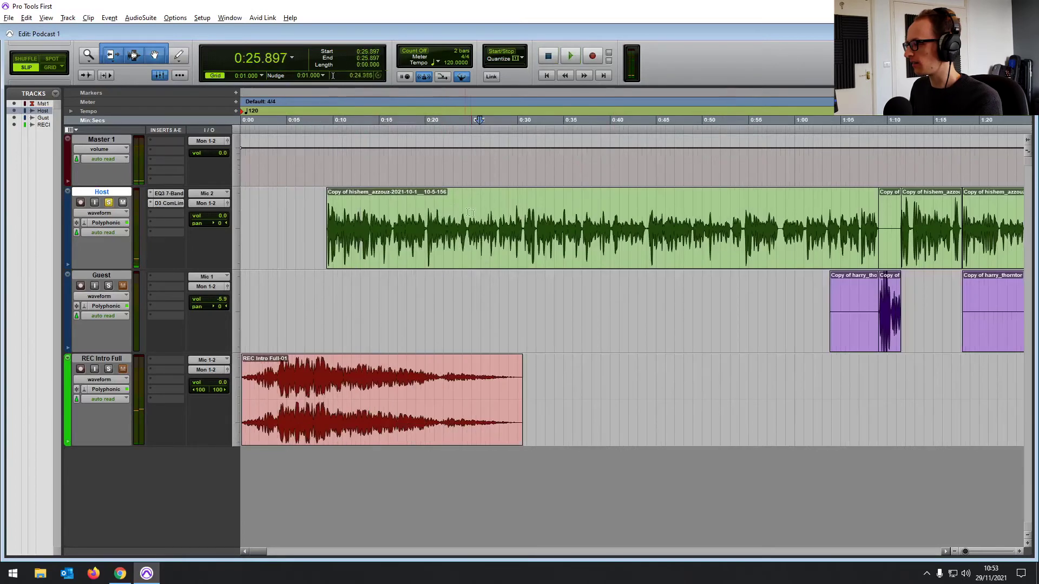
pyautogui.hotkey('ctrl', ']')
pyautogui.click(313, 214)
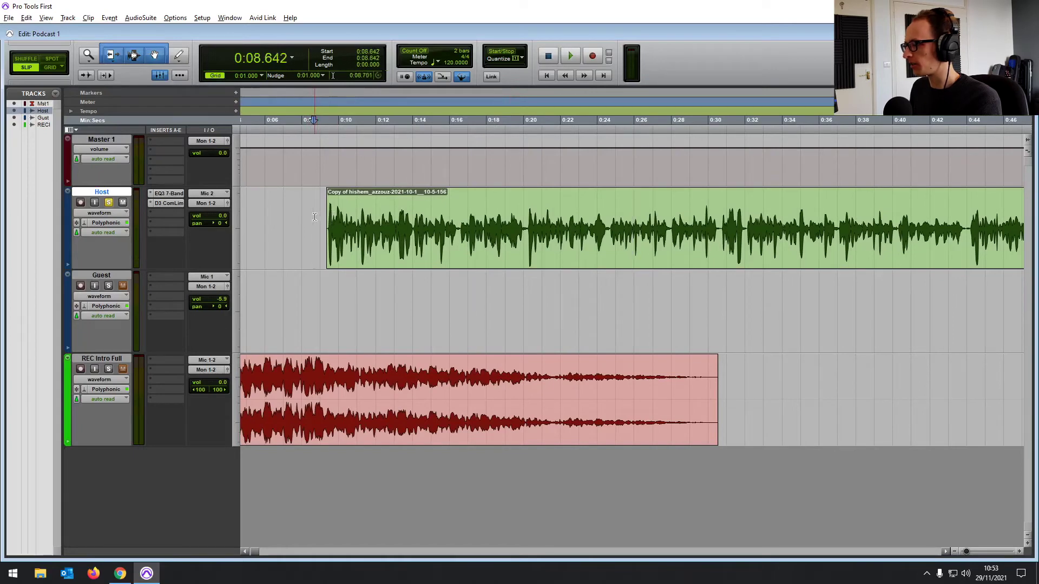
pyautogui.moveTo(314, 217); pyautogui.dragTo(461, 224)
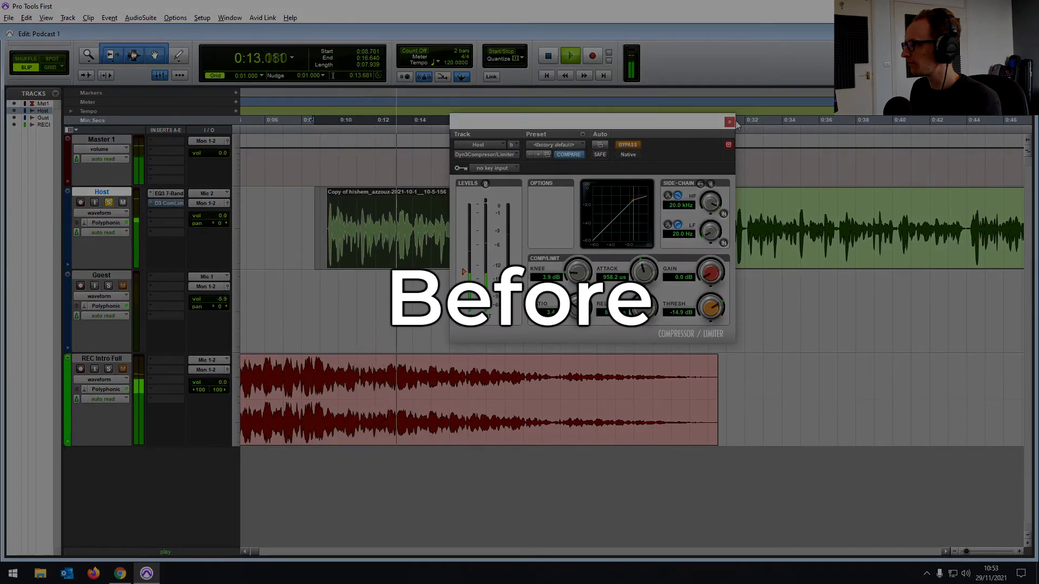
pyautogui.click(627, 145)
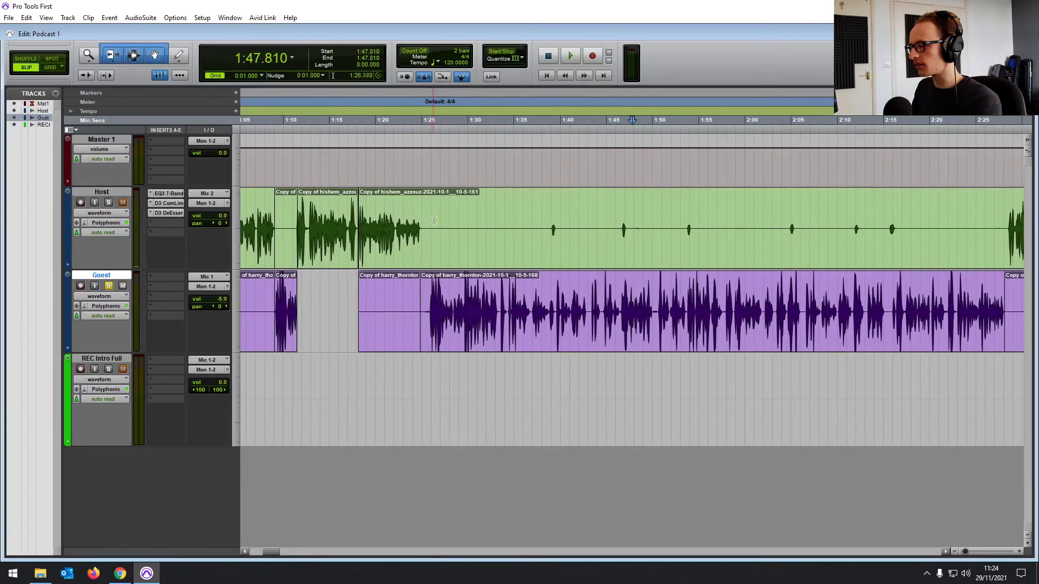
# Step: Briefly play the podcast from about 1:26 and insert an EQ3 7-Band in the Guest track's first insert slot
pyautogui.click(433, 220)
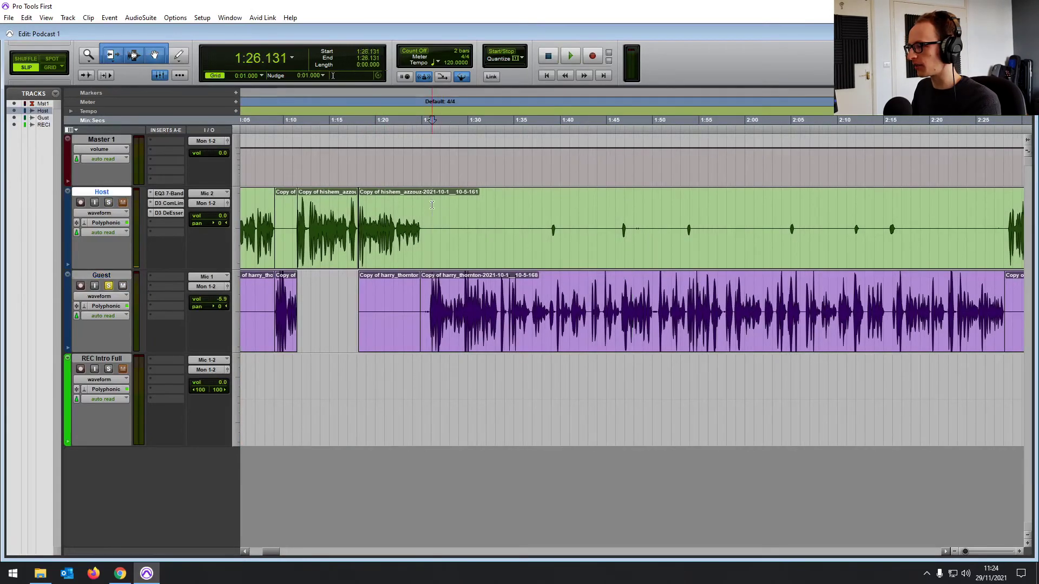
pyautogui.press('space')
pyautogui.press('space')
pyautogui.click(177, 276)
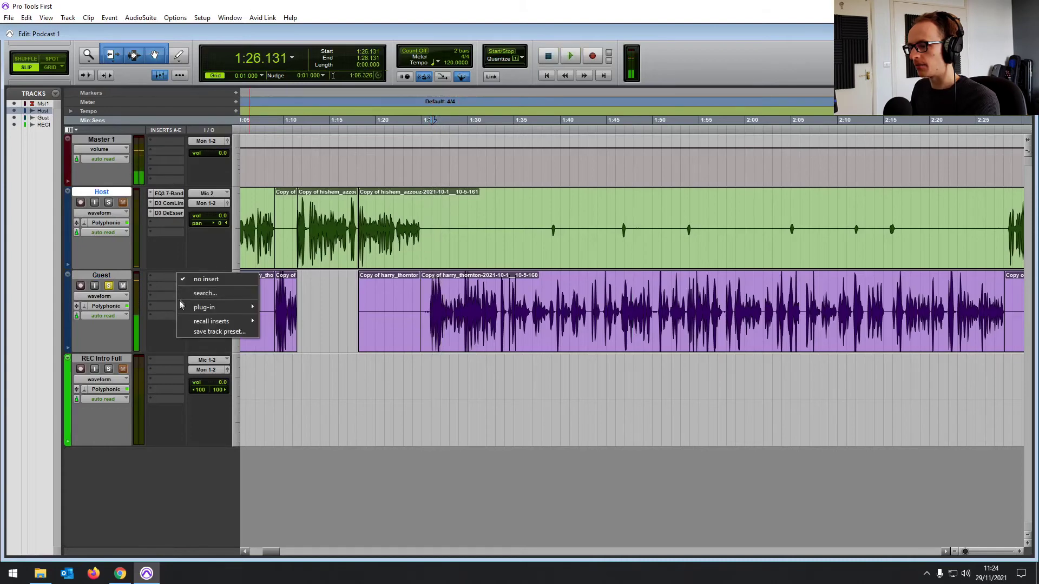
pyautogui.moveTo(204, 307)
pyautogui.moveTo(278, 314)
pyautogui.click(389, 318)
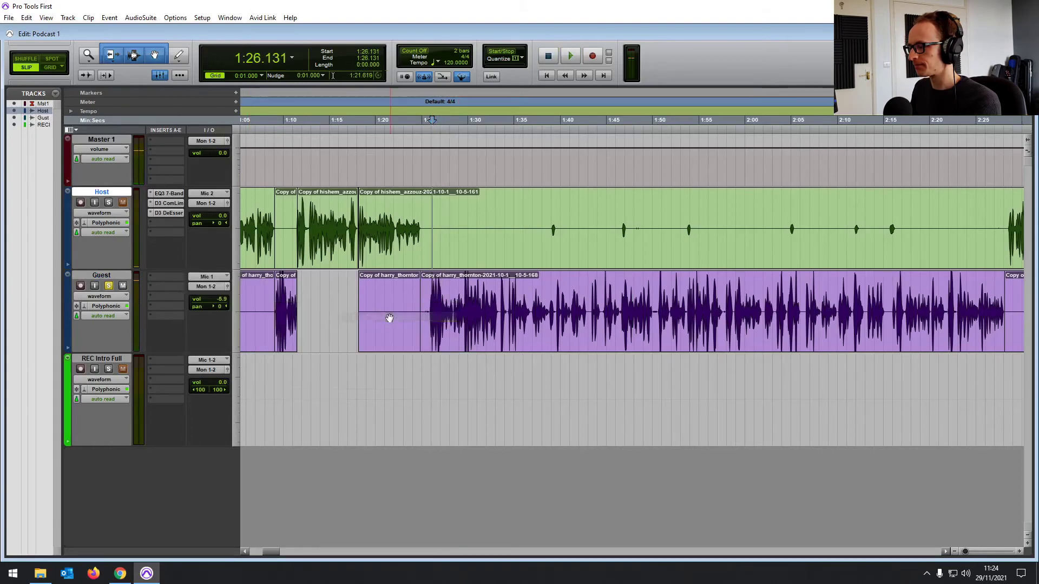
# Step: Copy the Host track's EQ3 7-Band to the Guest track's first insert slot and check the settings on both tracks
pyautogui.click(171, 199)
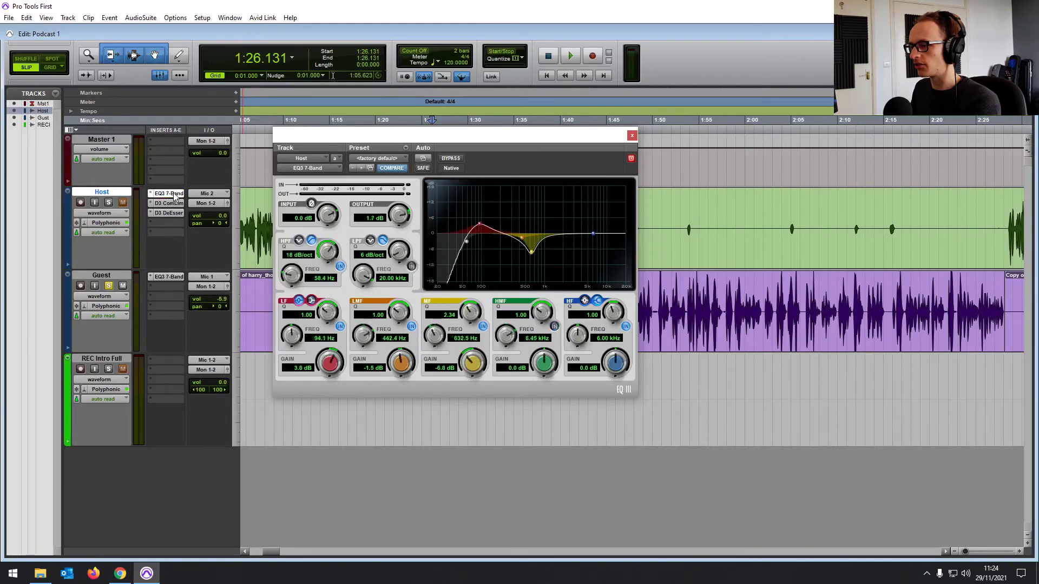
pyautogui.click(171, 279)
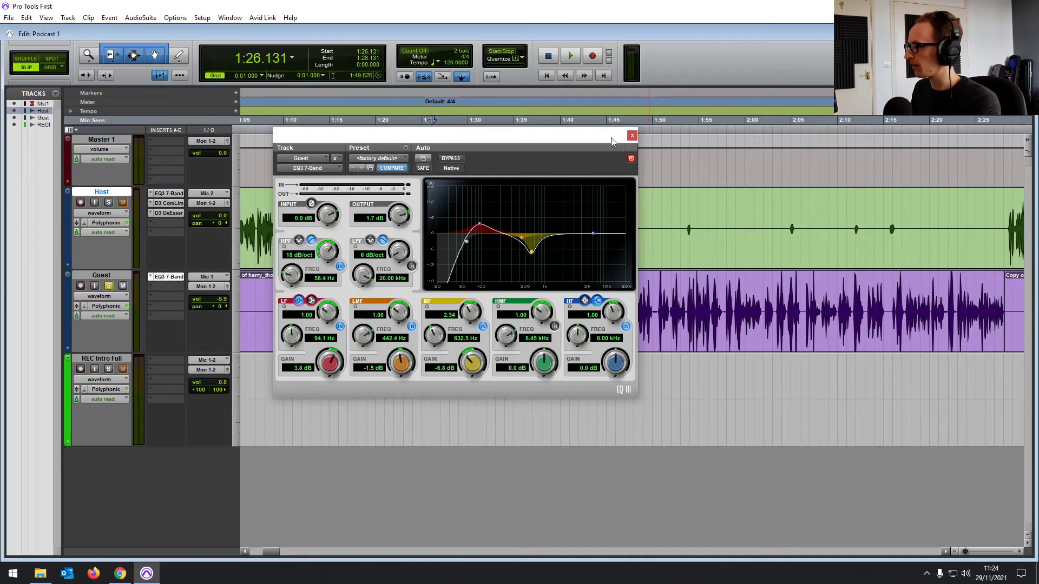
pyautogui.click(631, 136)
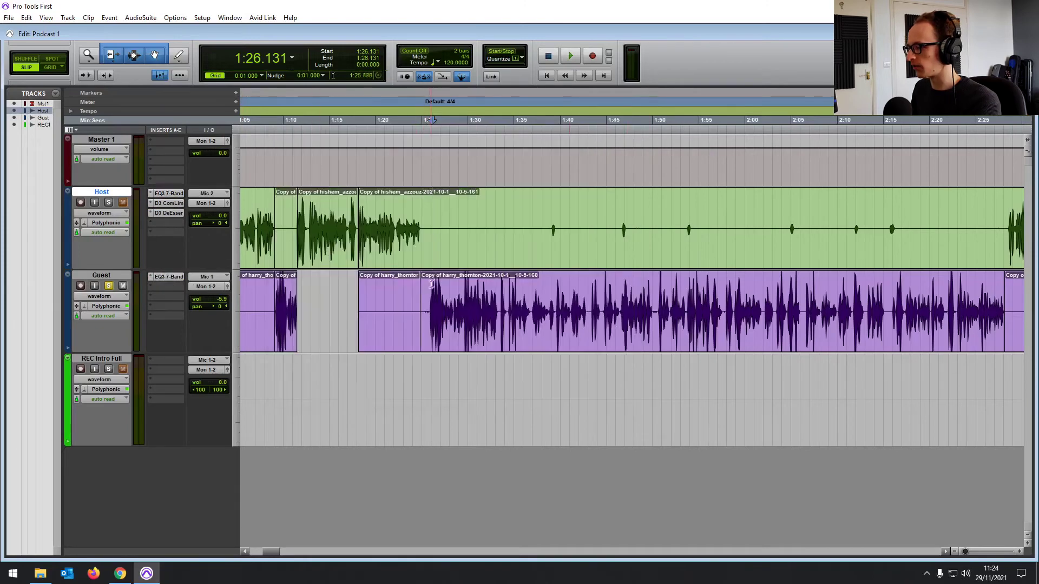
# Step: Play the Guest clip from about 1:26 and sweep the Guest EQ's low-mid band, leaving its frequency at about 348.7 Hz
pyautogui.press('space')
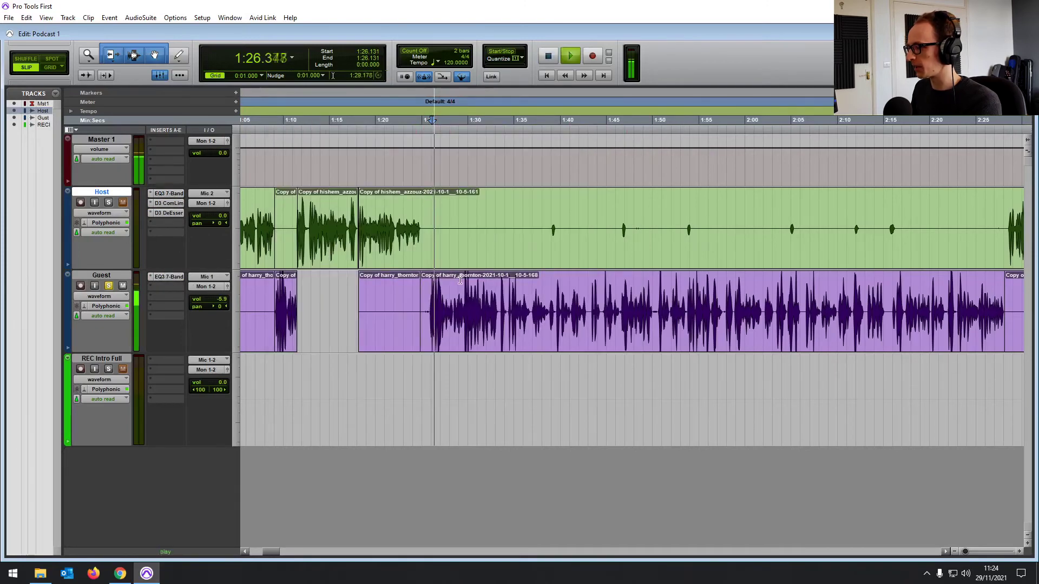
pyautogui.press('space')
pyautogui.click(169, 277)
pyautogui.press('space')
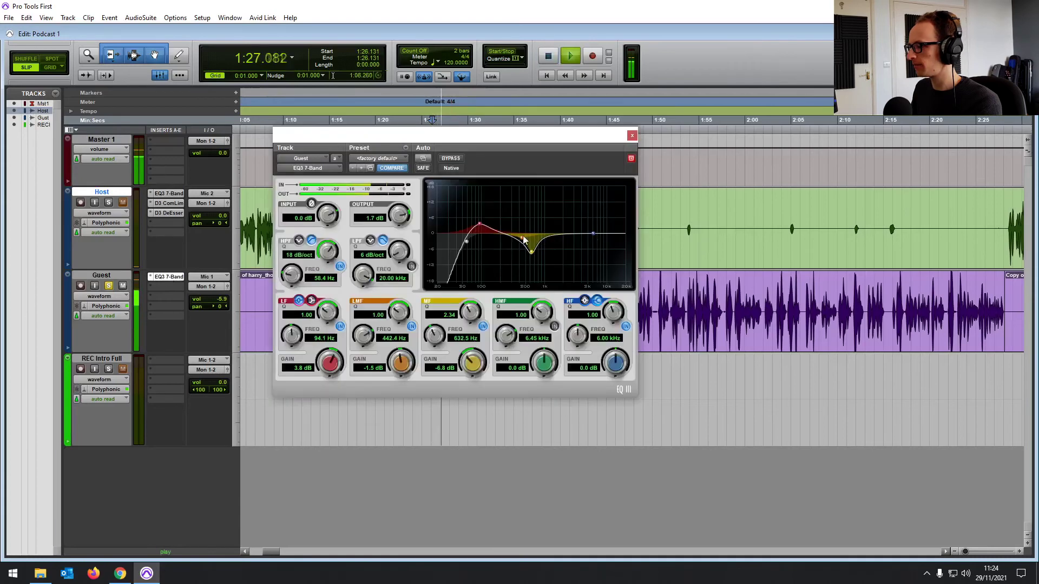
pyautogui.moveTo(523, 241); pyautogui.dragTo(518, 194)
pyautogui.press('space')
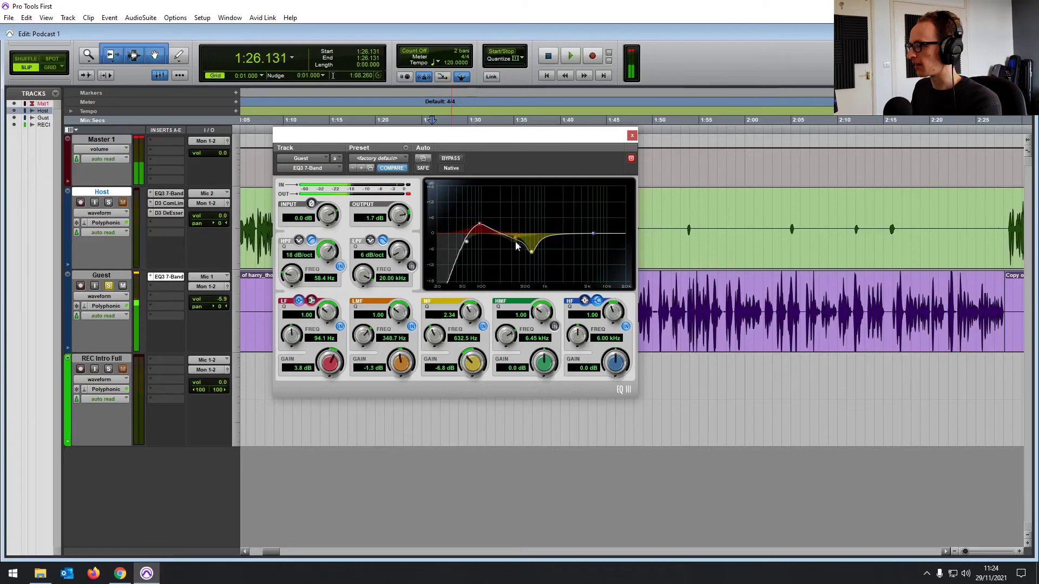
# Step: Shape the Guest EQ to about -5.4 dB at 362.8 Hz (Q 2.48), -1.9 dB at 561.4 Hz and +4.2 dB at 4.25 kHz
pyautogui.moveTo(515, 238)
pyautogui.mouseDown()
pyautogui.moveTo(518, 253)
pyautogui.moveTo(530, 247)
pyautogui.moveTo(517, 249)
pyautogui.mouseUp()
pyautogui.press('space')
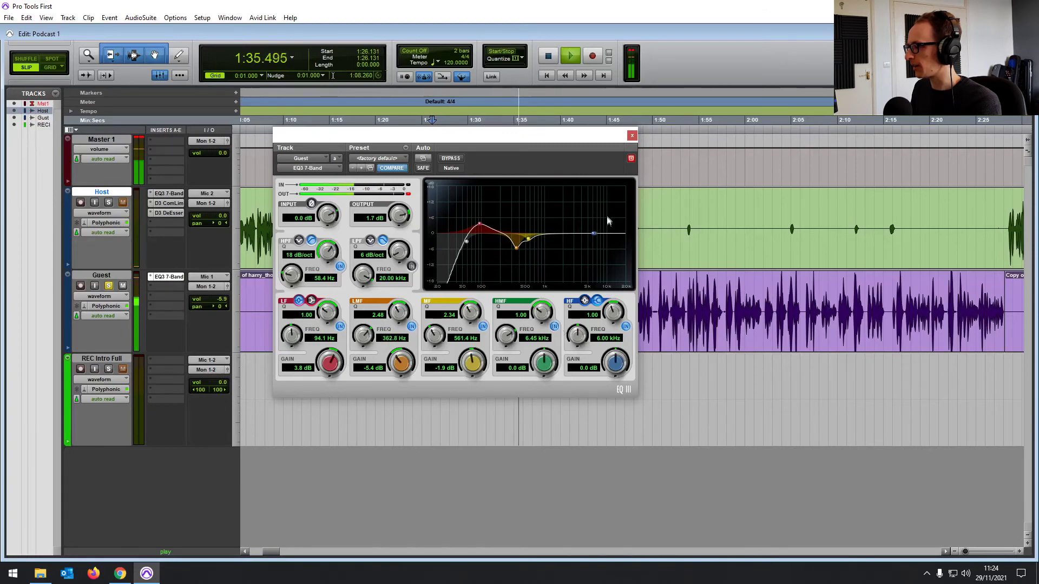
pyautogui.moveTo(595, 235)
pyautogui.mouseDown()
pyautogui.moveTo(557, 196)
pyautogui.moveTo(580, 189)
pyautogui.moveTo(584, 227)
pyautogui.mouseUp()
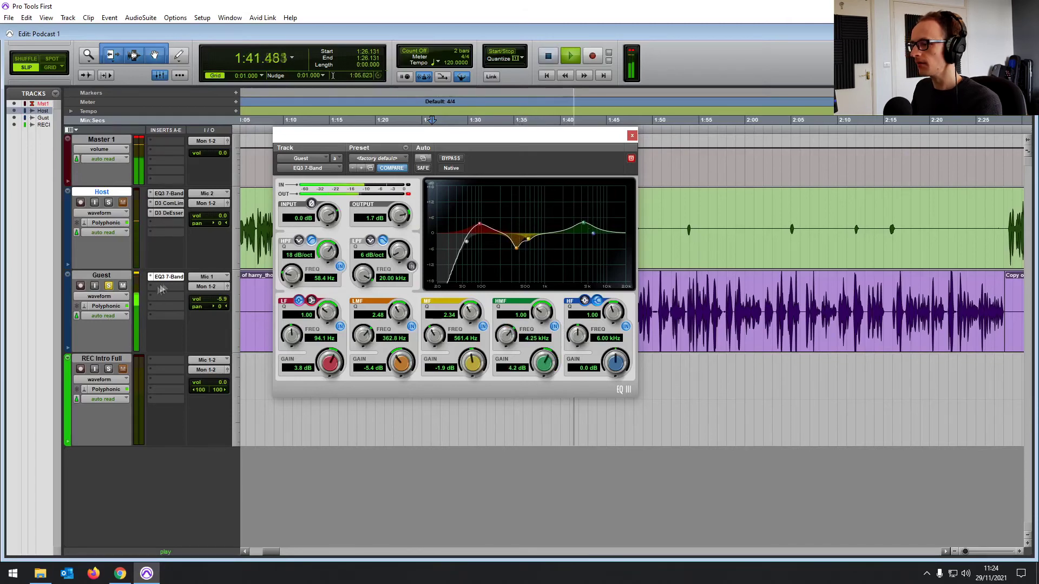
pyautogui.press('space')
# Step: Copy the Host's De-Esser to the Guest track's second insert slot and set its range to about -1.7 dB during playback
pyautogui.moveTo(171, 214); pyautogui.dragTo(168, 287)
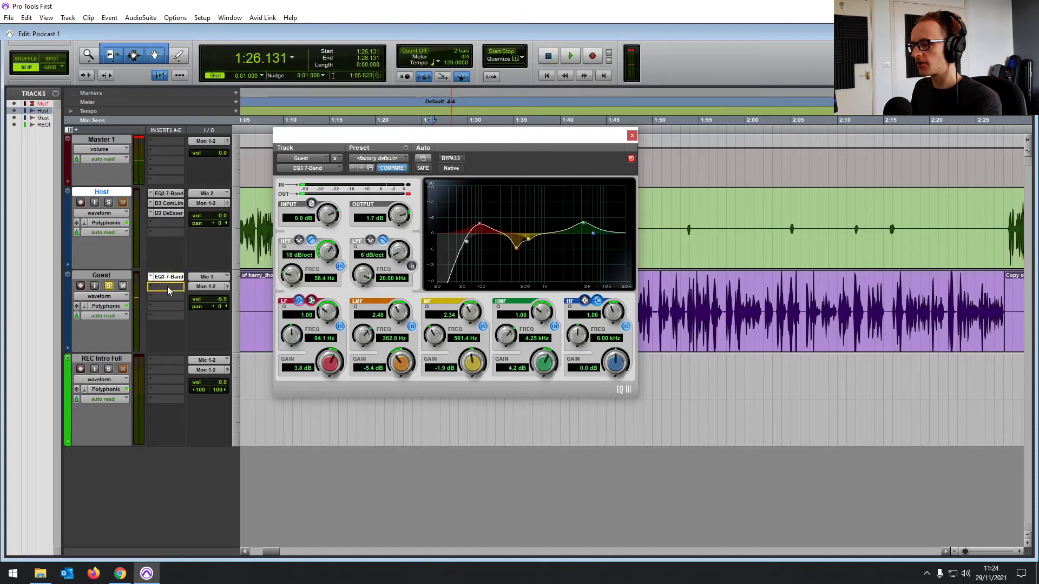
pyautogui.click(632, 135)
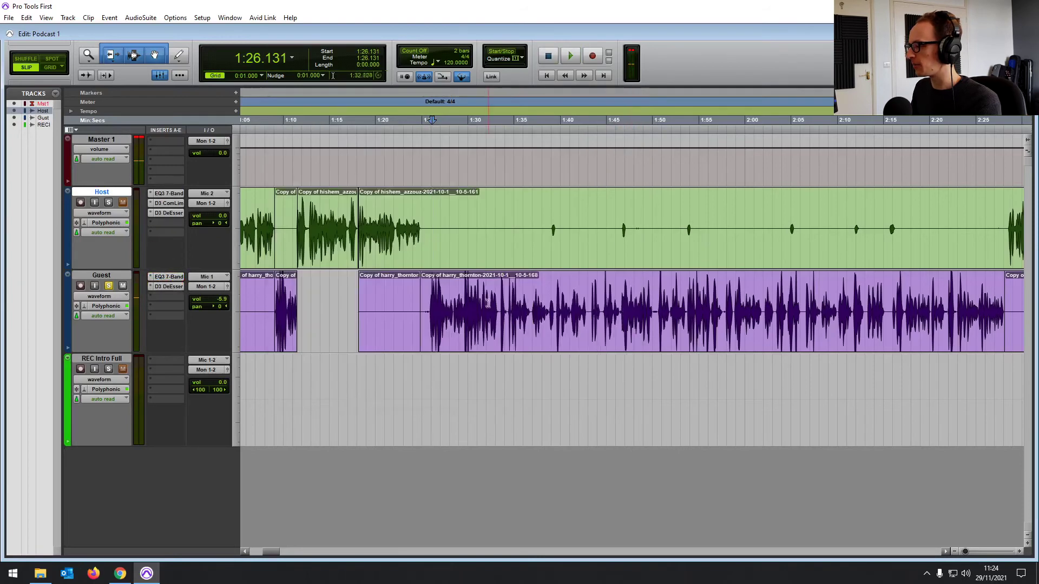
pyautogui.press('space')
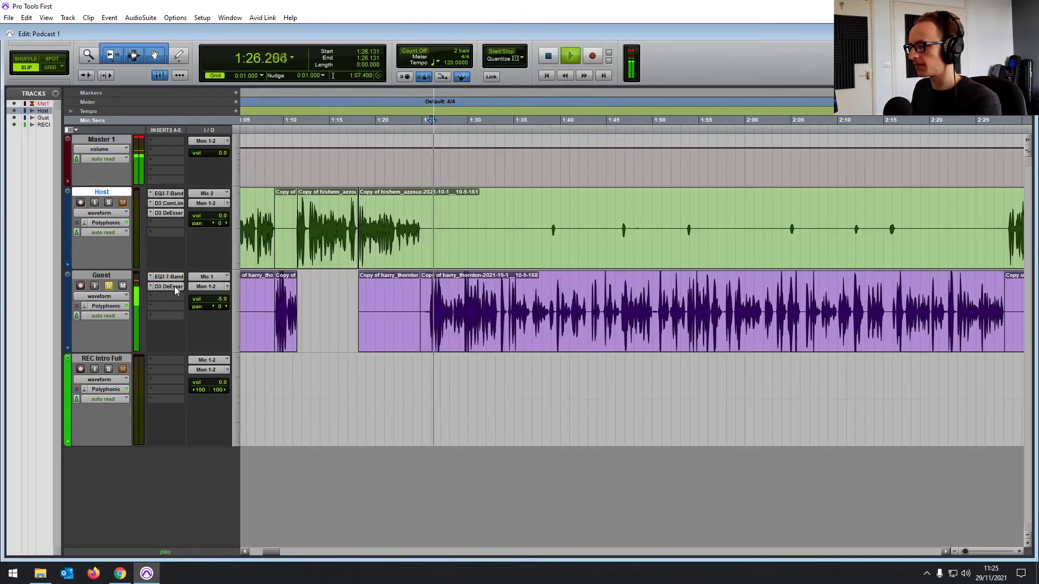
pyautogui.click(174, 286)
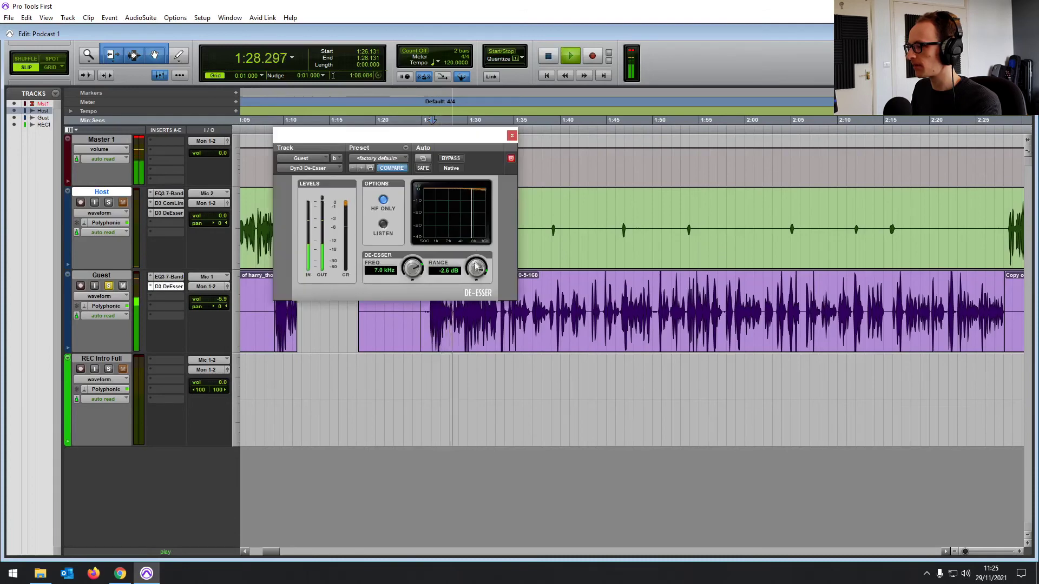
pyautogui.moveTo(476, 271); pyautogui.dragTo(476, 267)
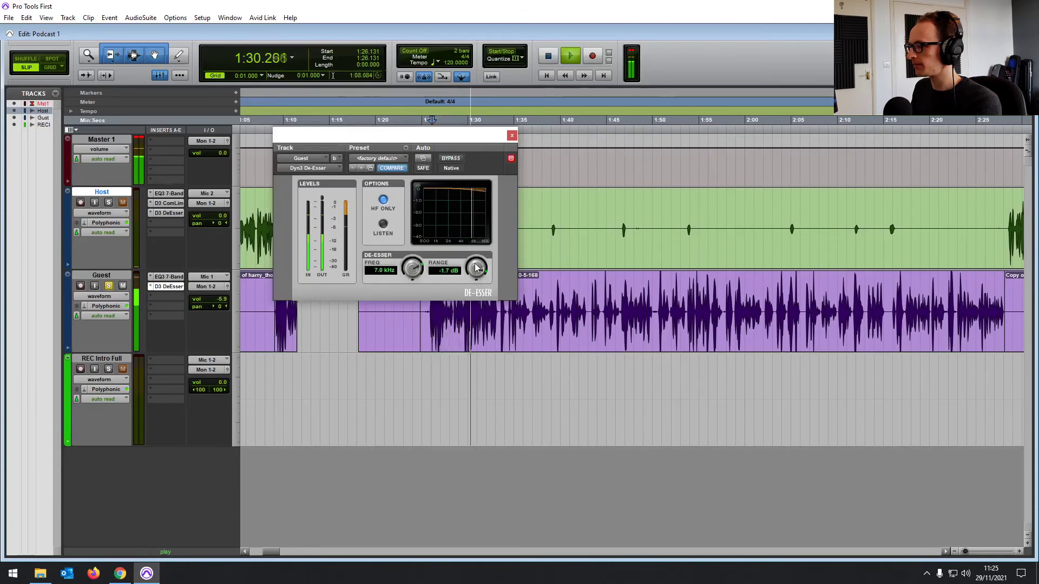
pyautogui.click(511, 136)
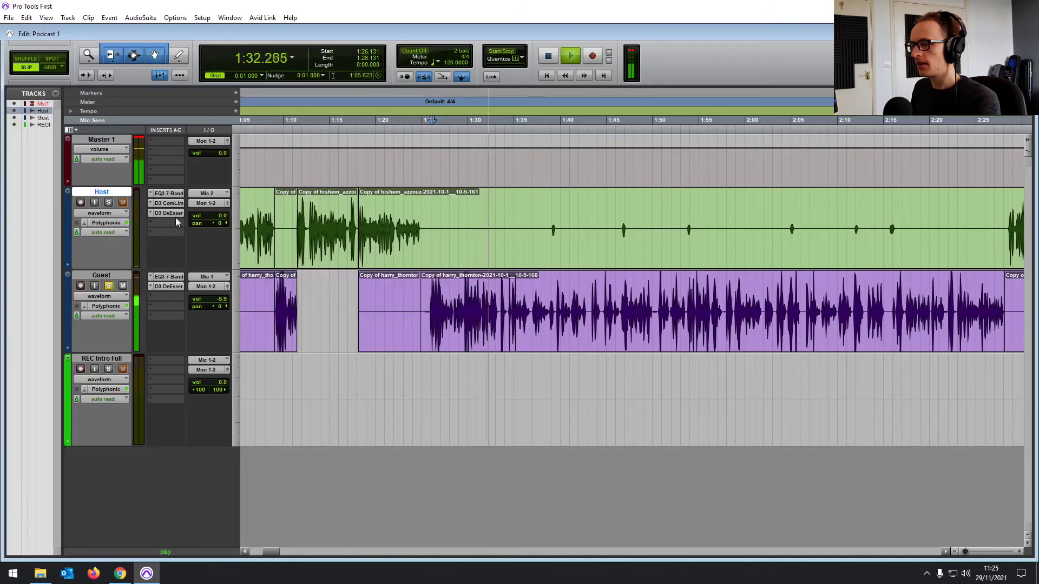
# Step: Stop playback and copy the Host's Compressor/Limiter to the Guest track's third insert slot
pyautogui.click(455, 284)
pyautogui.press('space')
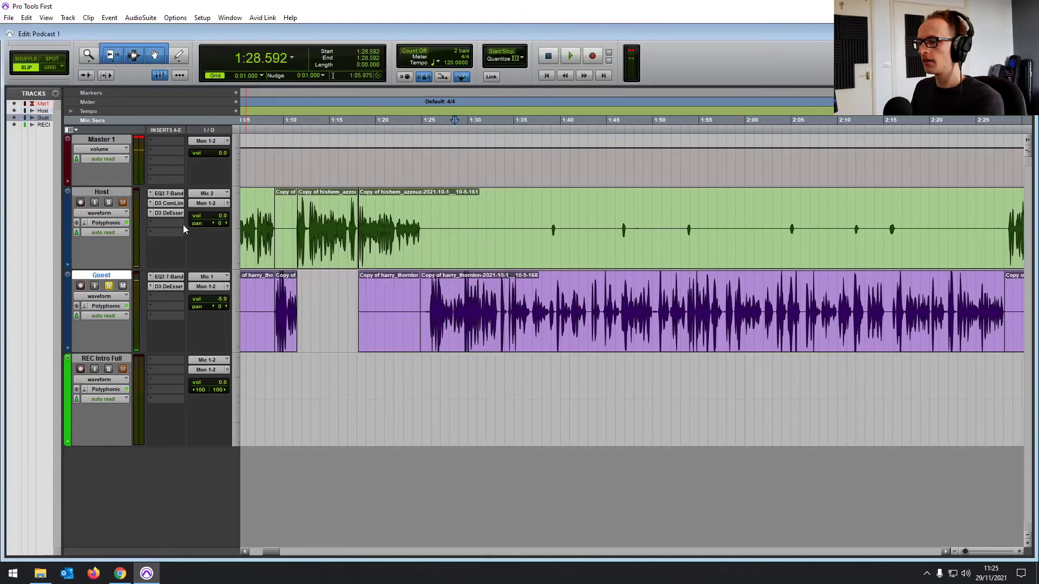
pyautogui.moveTo(181, 264); pyautogui.dragTo(166, 296)
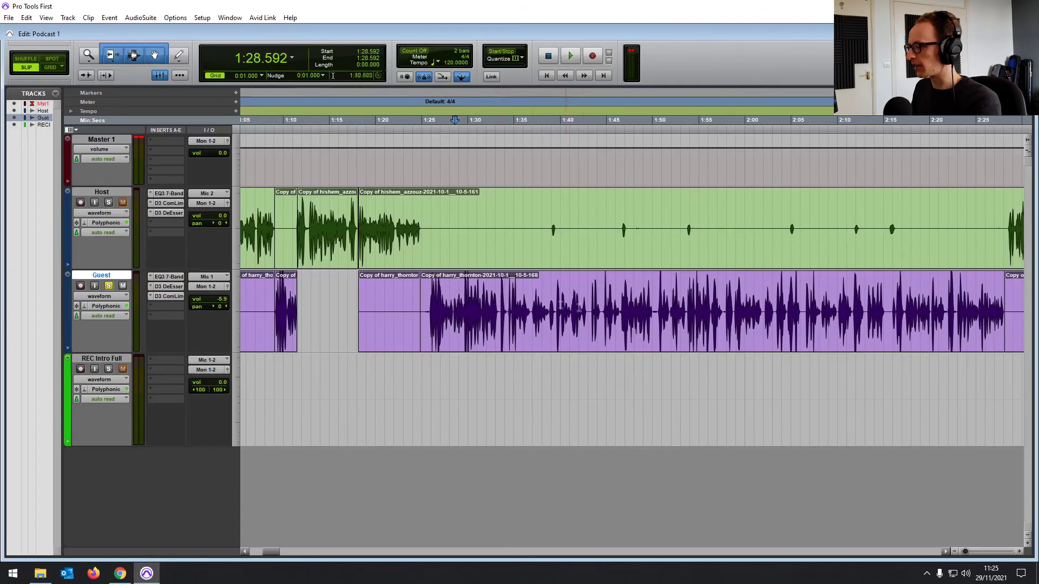
# Step: Play from about 1:25 and set the Guest compressor to about 3.8:1 ratio, 46.1 ms release and -13.2 dB threshold
pyautogui.click(423, 207)
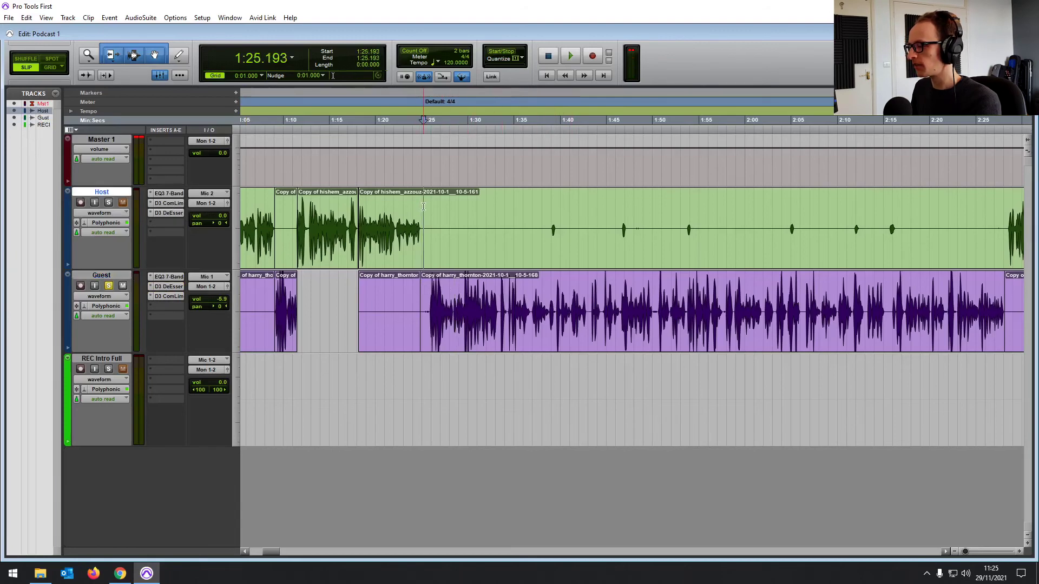
pyautogui.press('space')
pyautogui.click(168, 296)
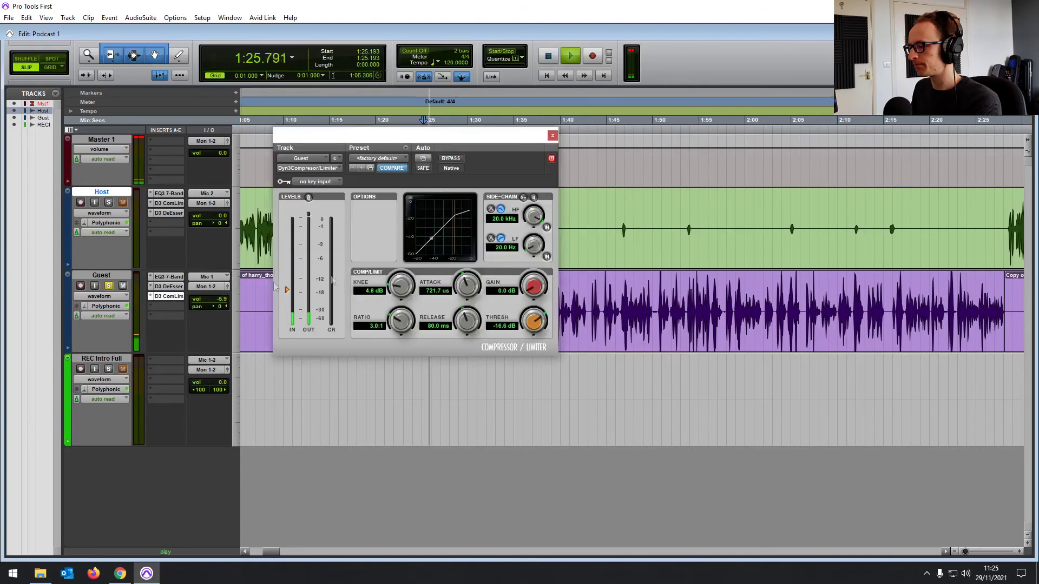
pyautogui.moveTo(395, 323); pyautogui.dragTo(395, 317)
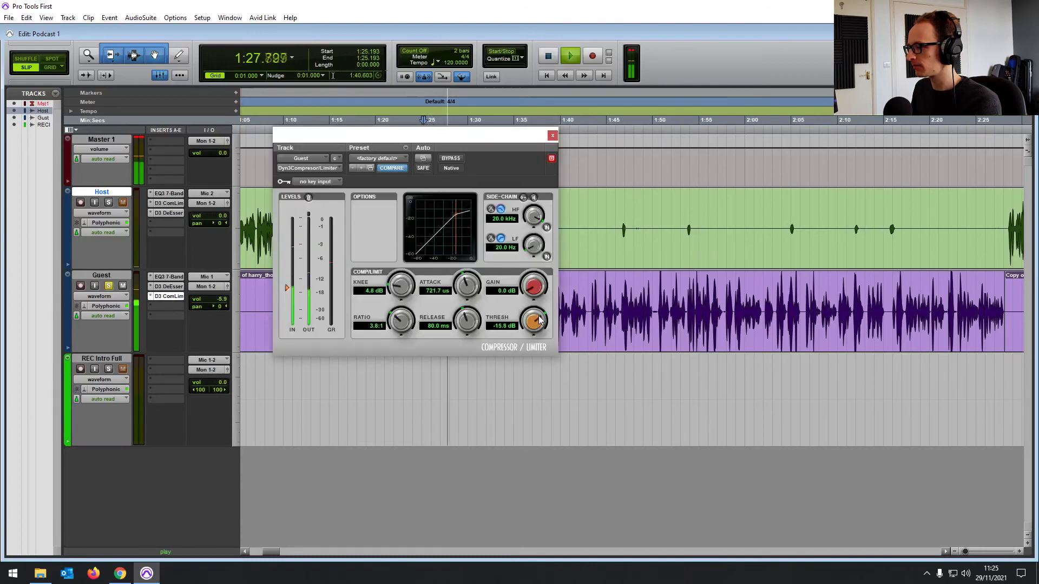
pyautogui.moveTo(536, 324); pyautogui.dragTo(539, 320)
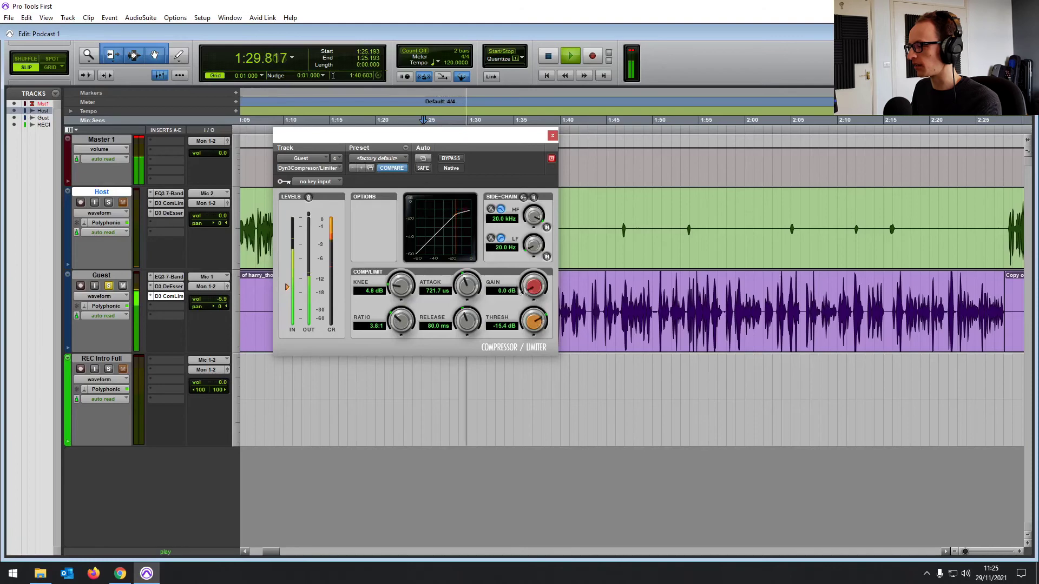
pyautogui.moveTo(464, 325); pyautogui.dragTo(457, 342)
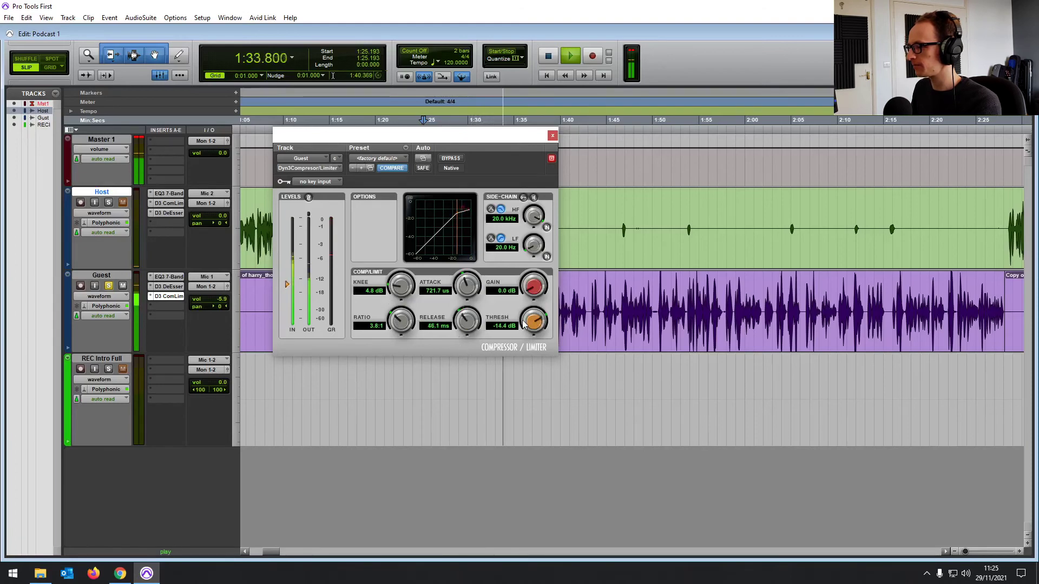
pyautogui.moveTo(529, 324); pyautogui.dragTo(526, 320)
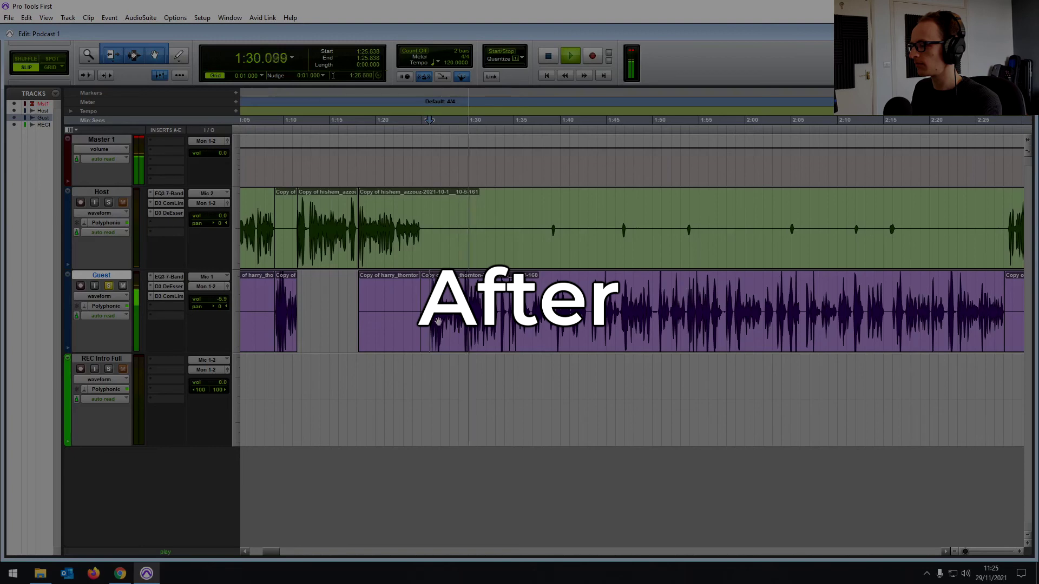
# Step: Stop playback and review the Guest track's EQ and compressor settings
pyautogui.press('space')
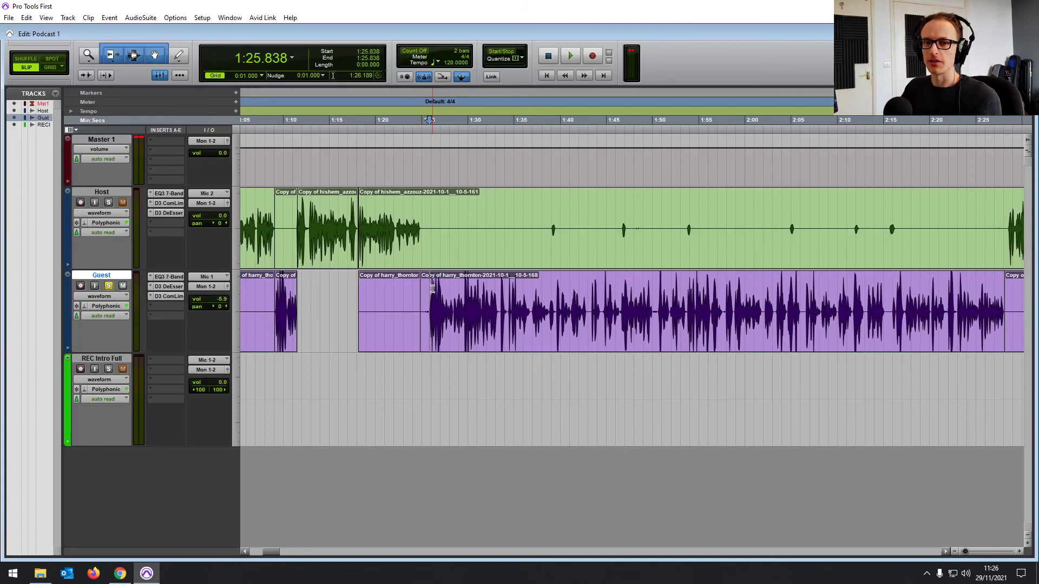
pyautogui.click(168, 278)
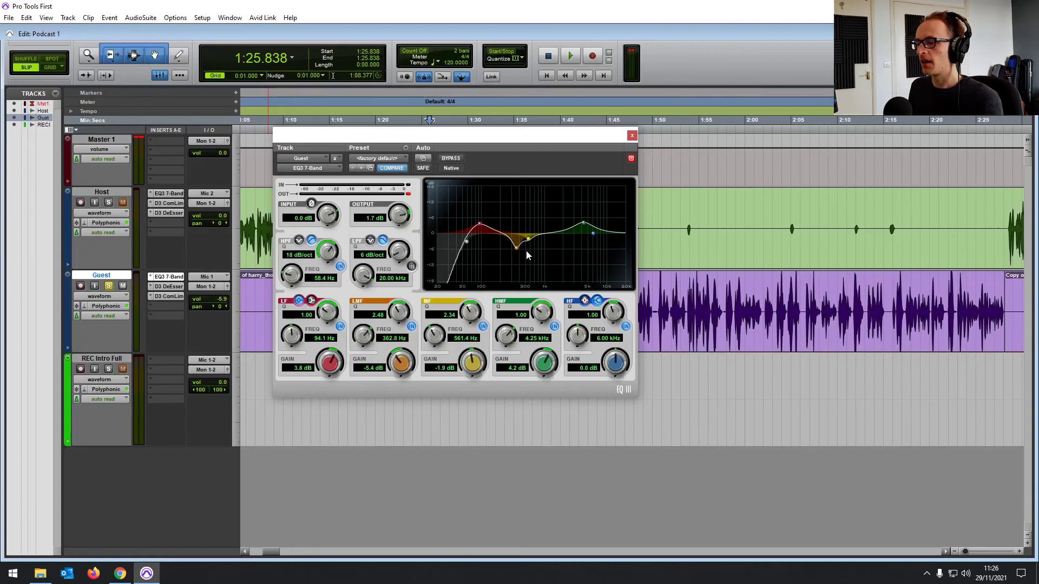
pyautogui.click(172, 297)
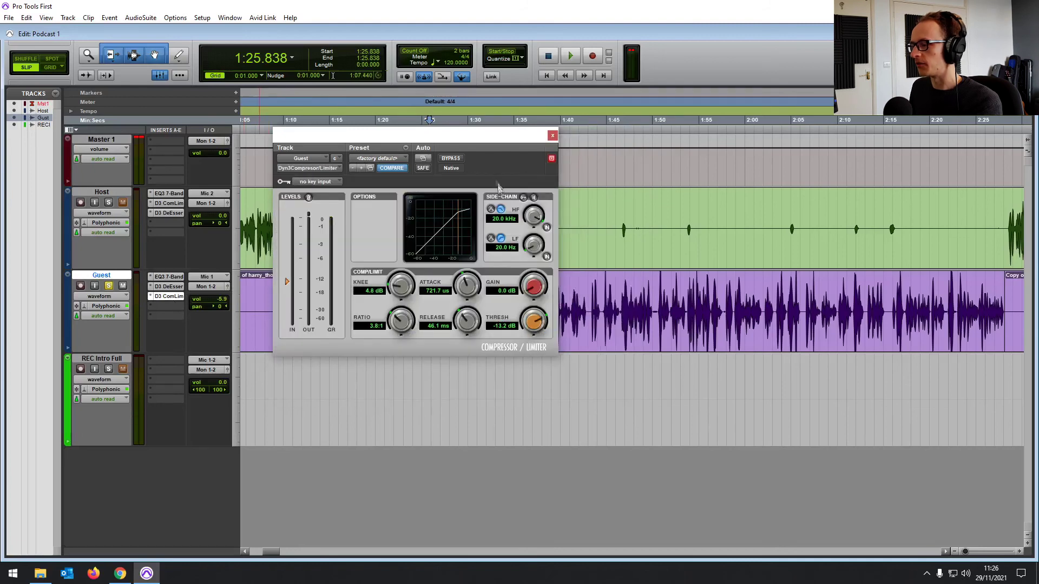